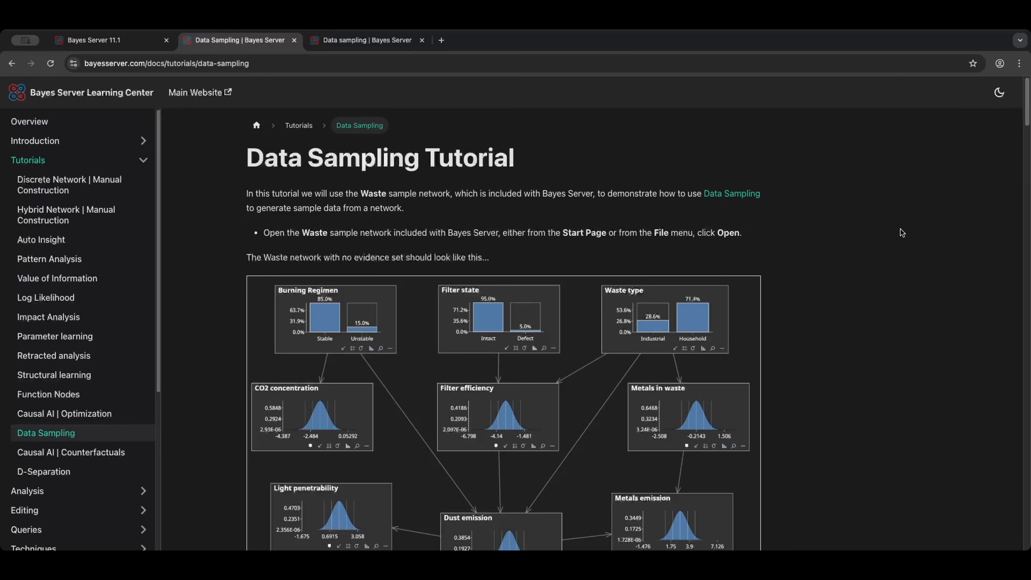
- Switch from the data sampling documentation to Bayes Server and open the Waste sample network
left_click(367, 39)
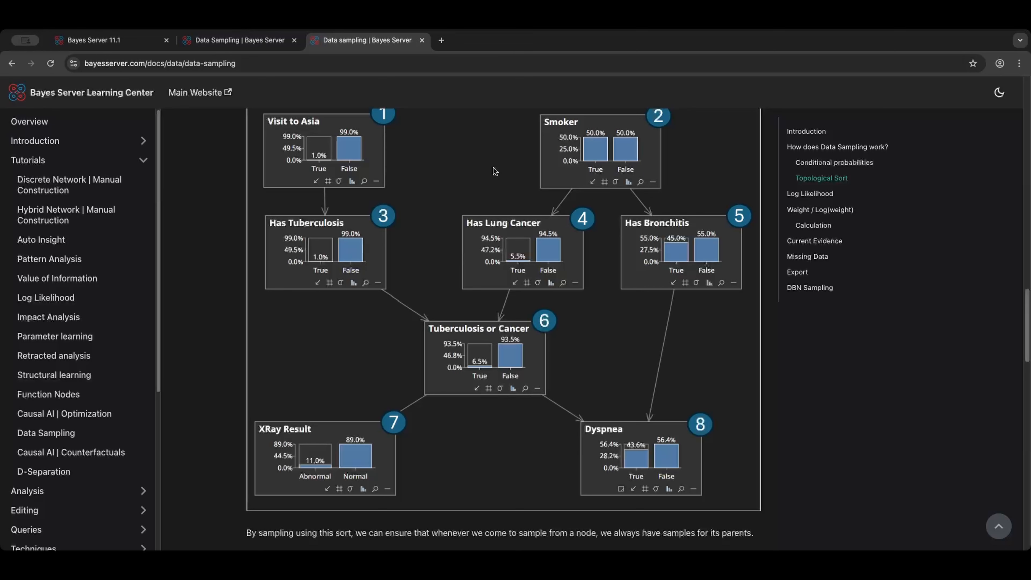
left_click(118, 41)
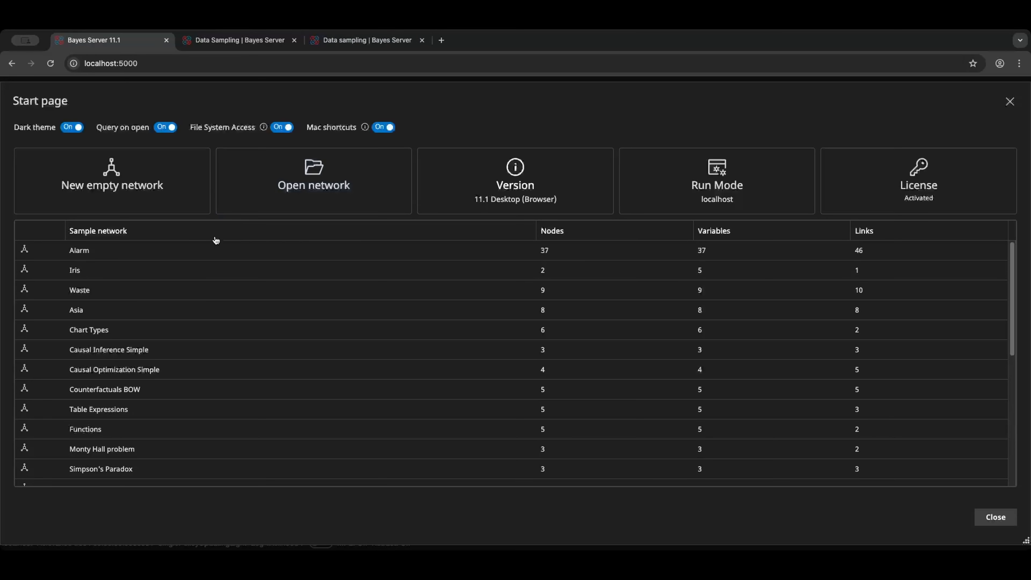
left_click(175, 293)
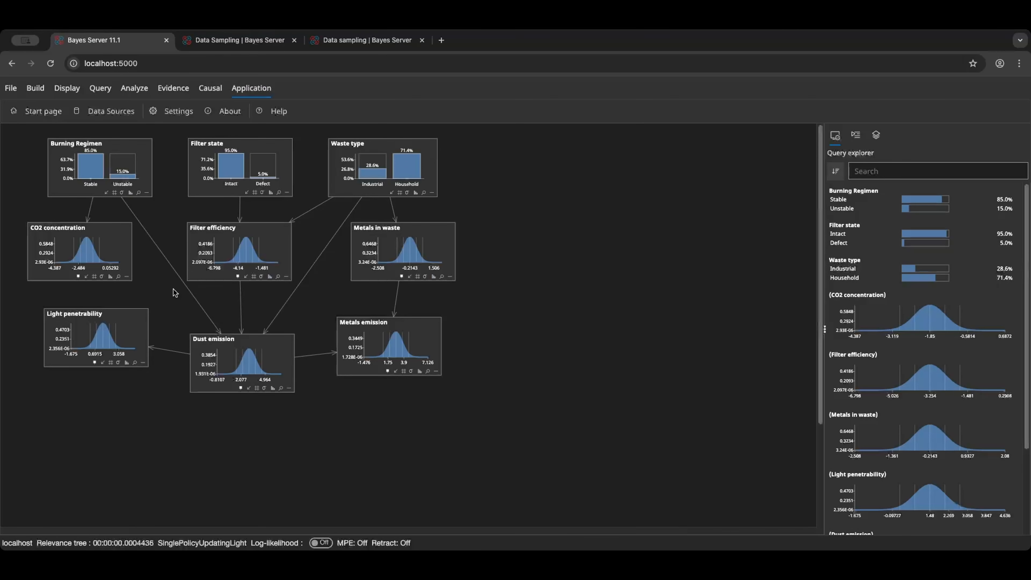
left_click(67, 88)
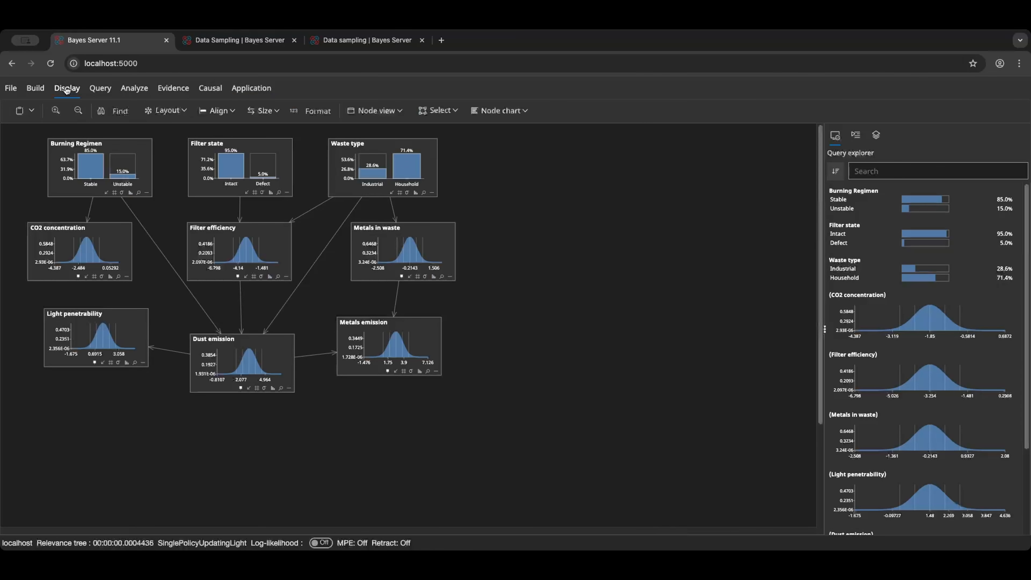
left_click(55, 111)
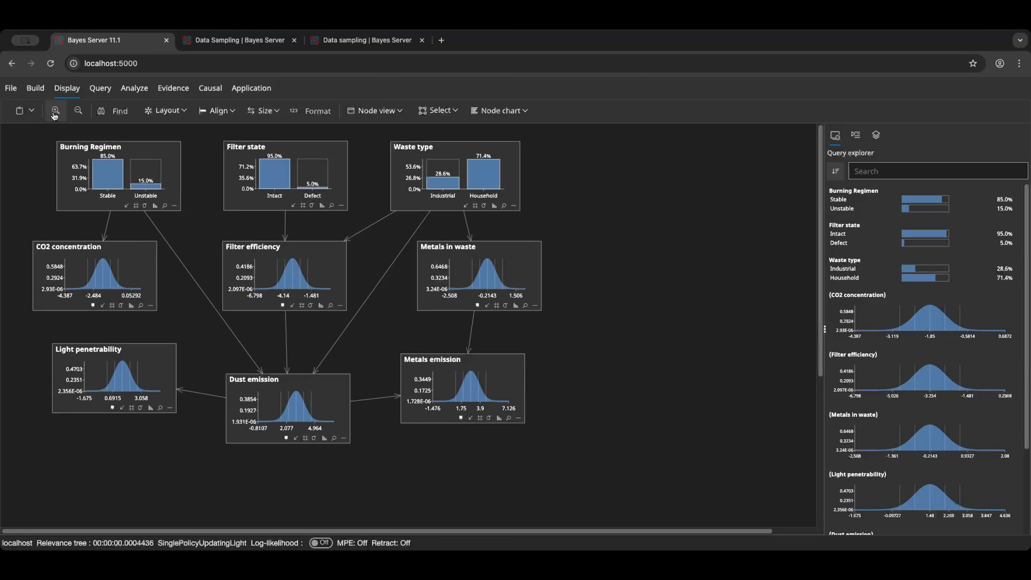
left_click(56, 112)
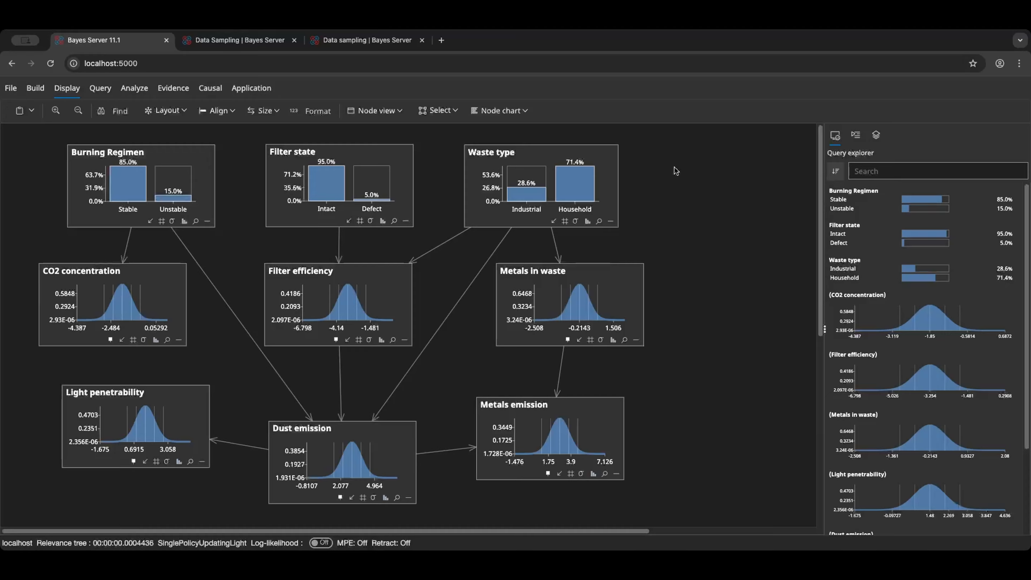
- Set and clear evidence on the Household state of Waste type and on the Intact state of Filter state
double_click(582, 182)
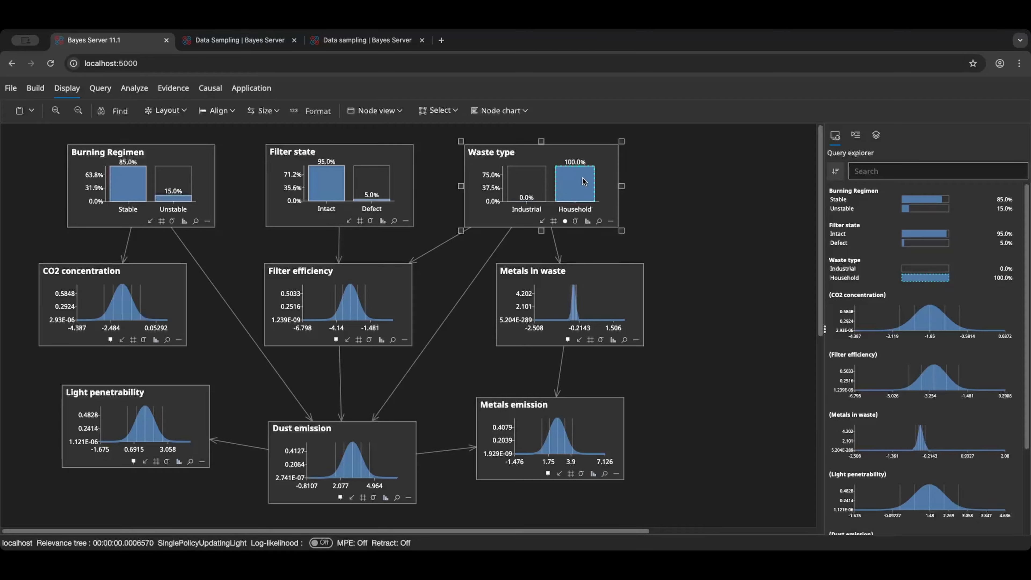
double_click(583, 182)
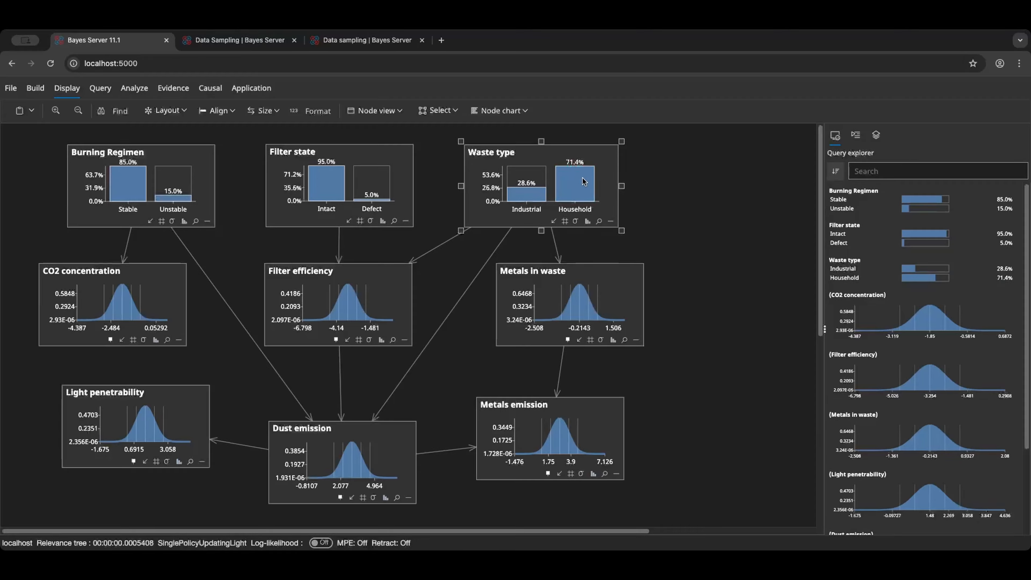
double_click(322, 189)
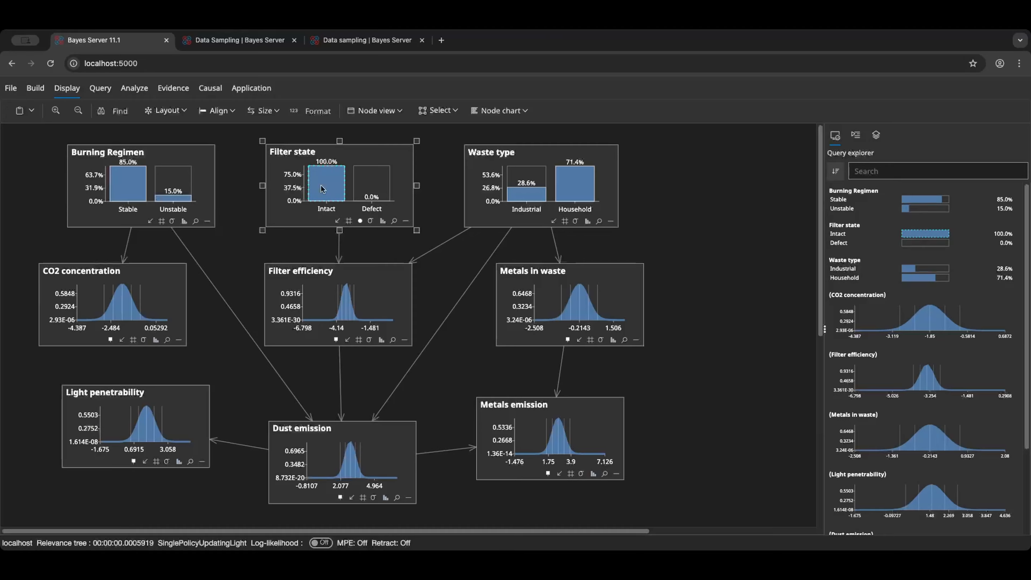
double_click(321, 189)
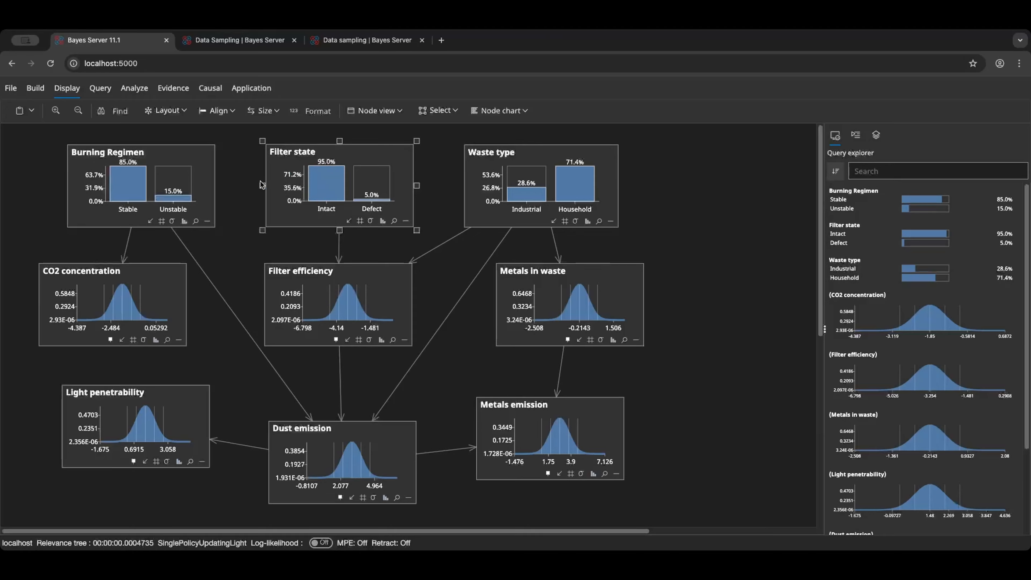
left_click(245, 180)
- Run data sampling on the Waste network with a sample count of 100, auto-fit the result columns and review the generated cases
left_click(178, 90)
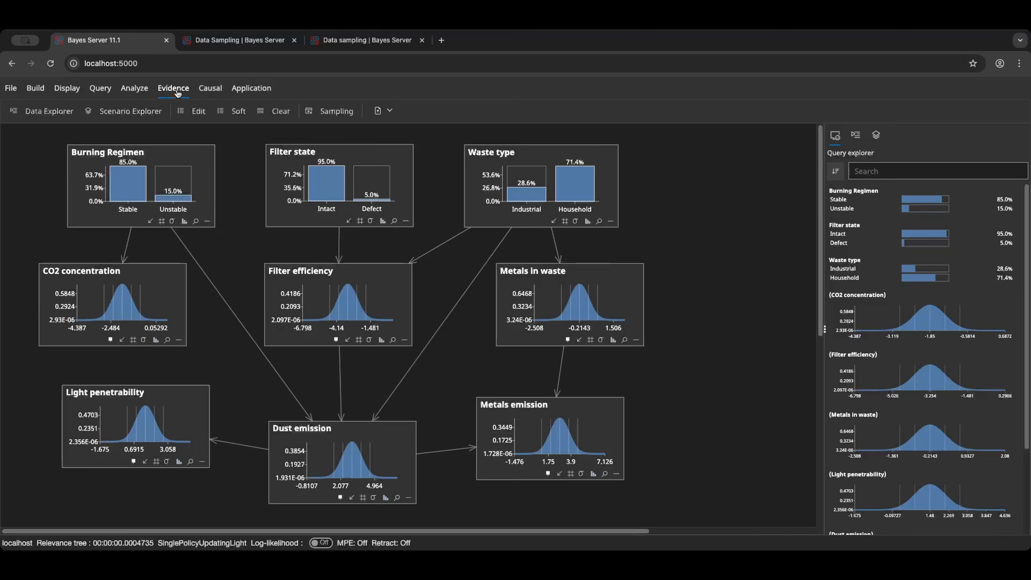
left_click(337, 114)
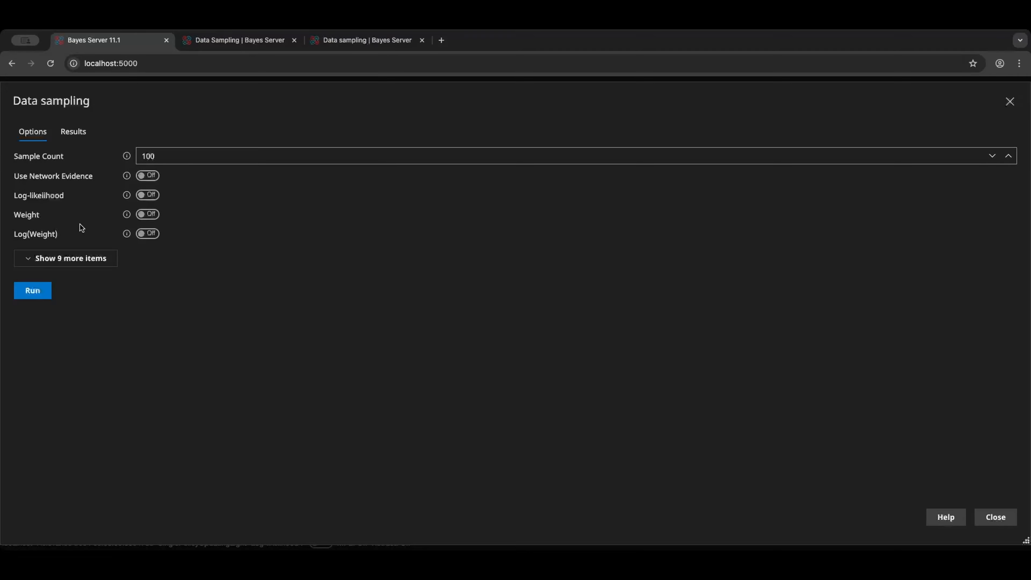
left_click(46, 293)
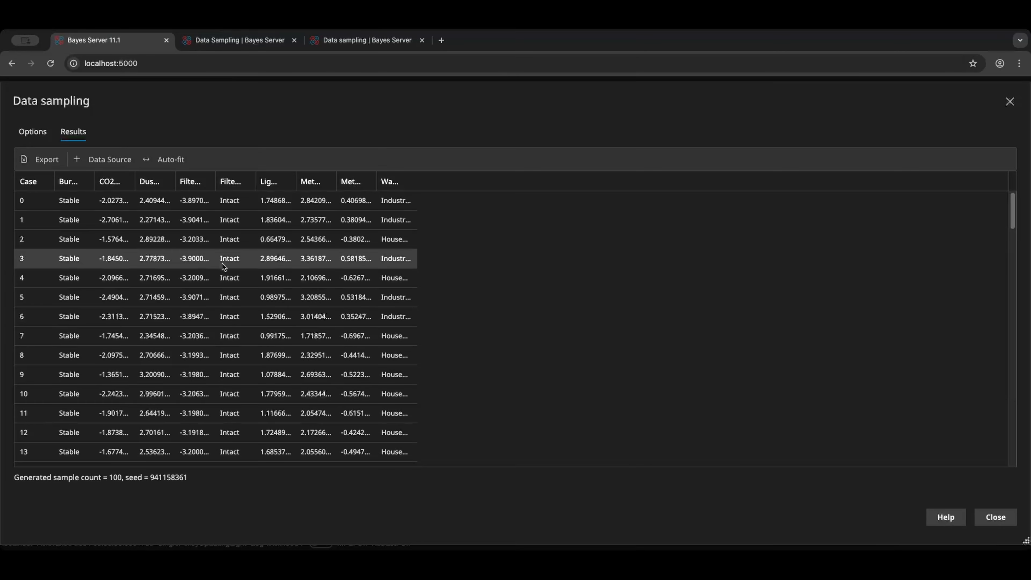
left_click(162, 160)
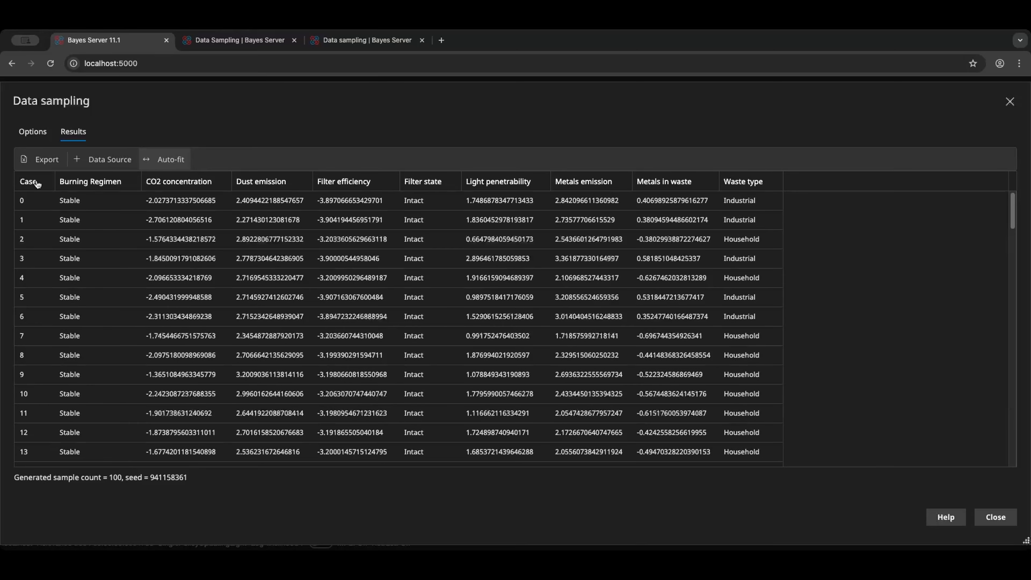
left_click_drag(1013, 211, 1027, 475)
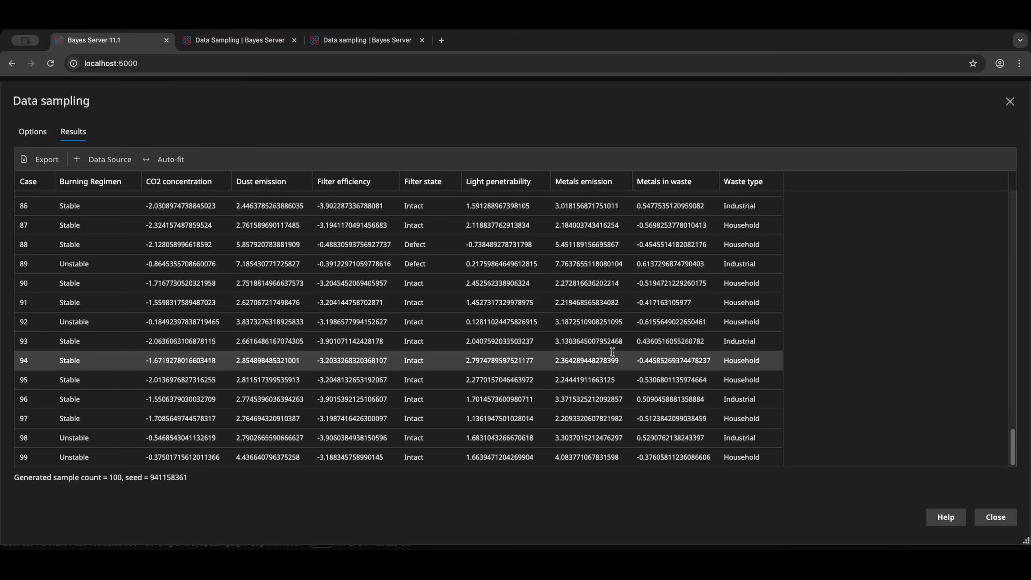
left_click_drag(1014, 441, 1015, 194)
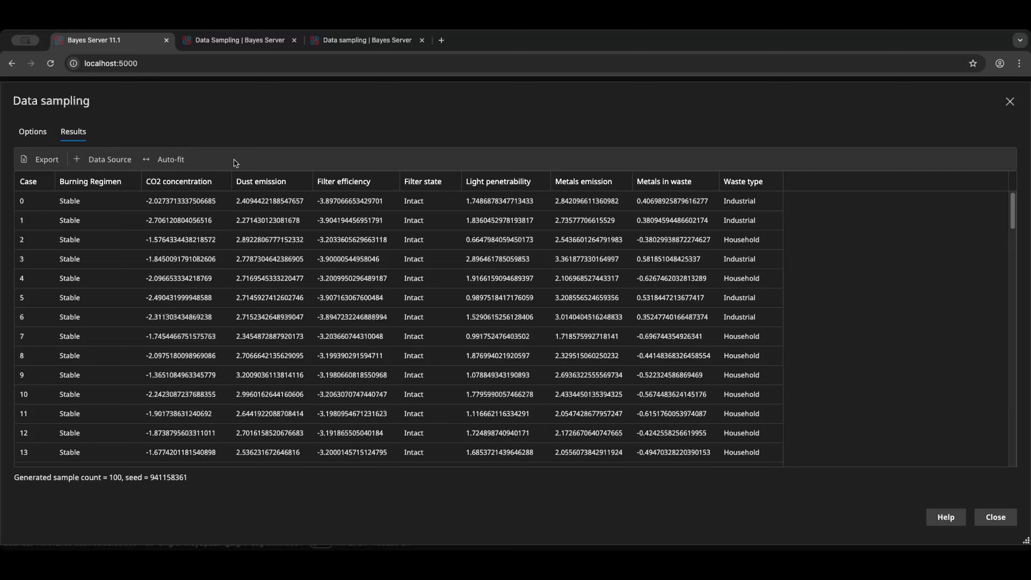
- Switch to the data sampling documentation and read how sampling works, including the conditional probabilities section
key("ctrl+l")
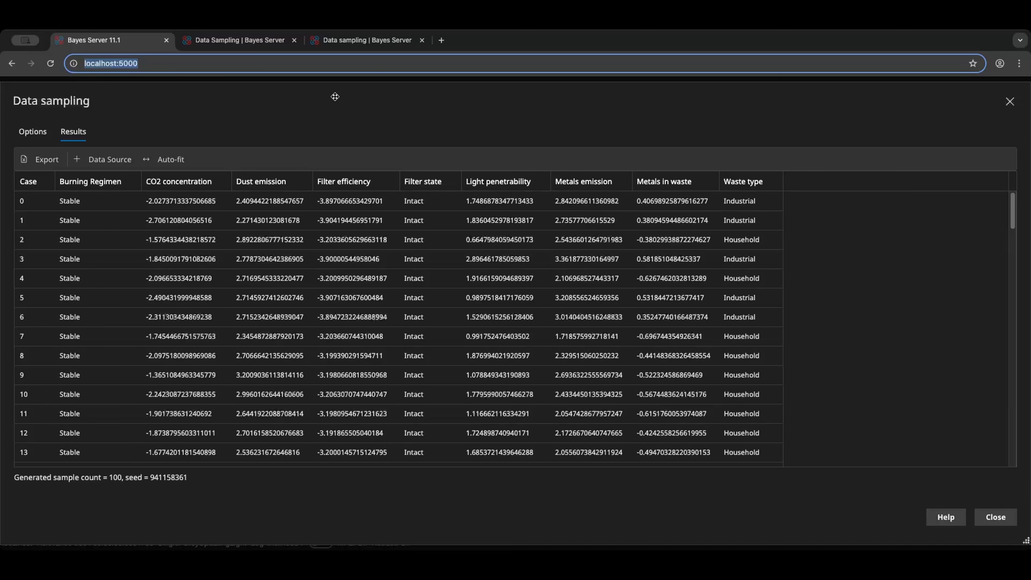
left_click(343, 44)
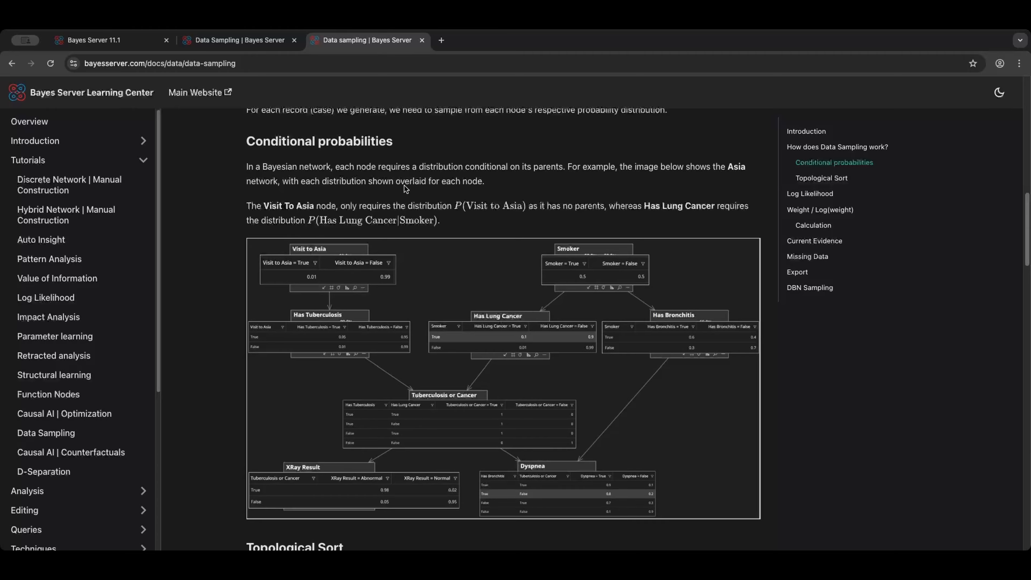
scroll(417, 197, "down", 2)
scroll(346, 314, "up", 7)
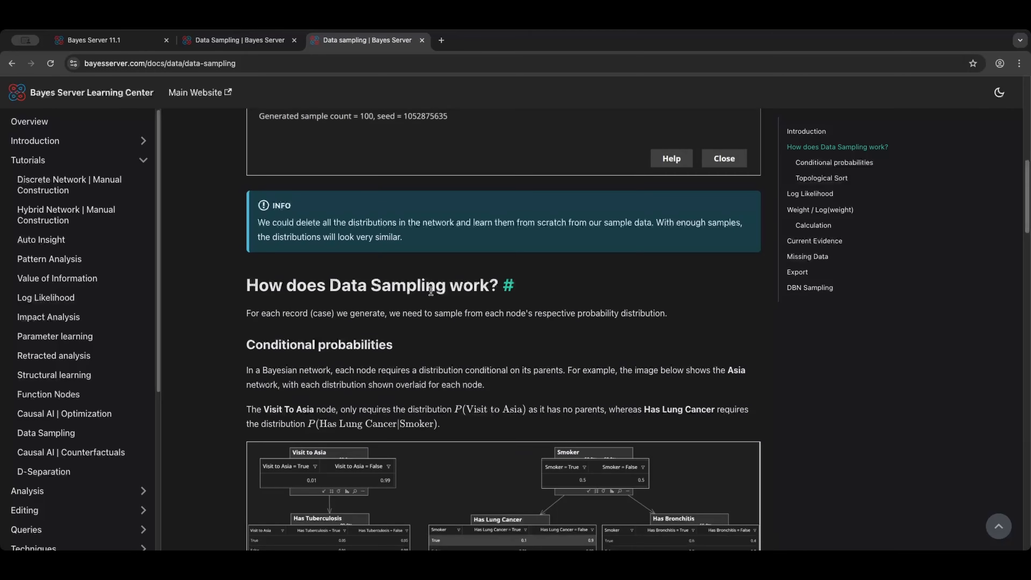
scroll(430, 296, "up", 2)
scroll(431, 294, "down", 4)
scroll(432, 293, "down", 2)
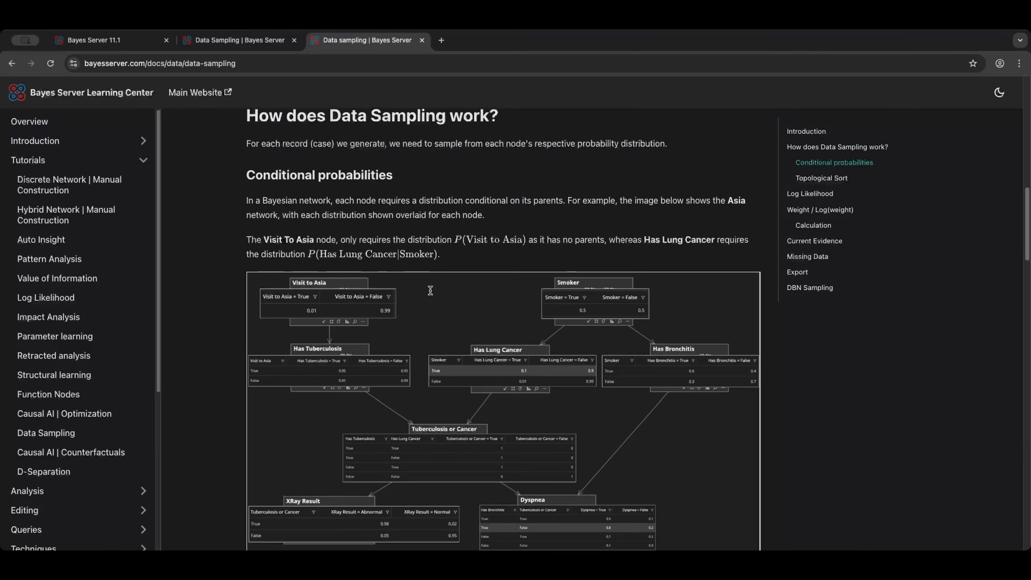
- Open a second Bayes Server instance in a duplicate browser tab and load the Asia sample network
left_click(109, 38)
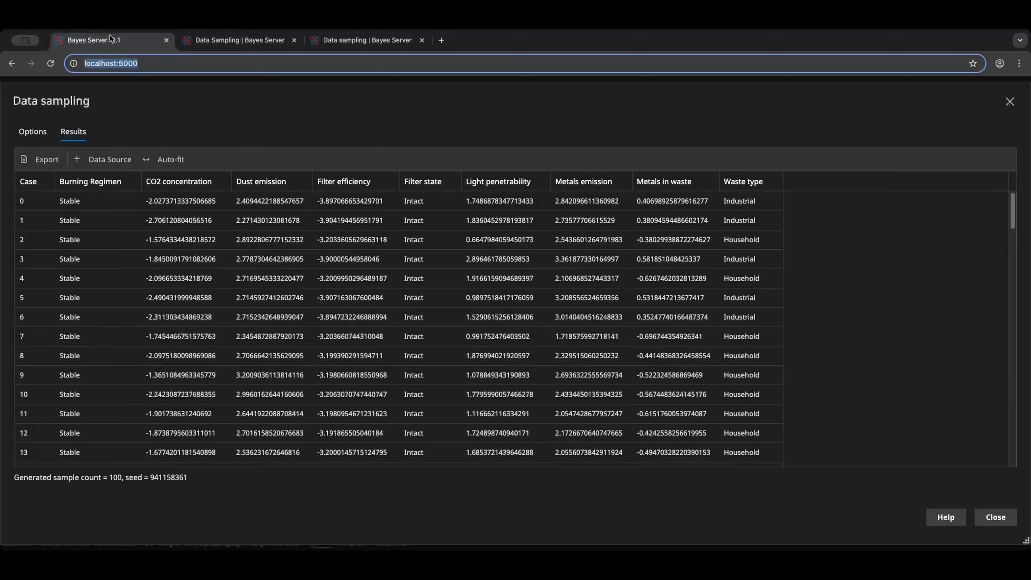
left_click(174, 64)
left_click_drag(178, 63, 53, 68)
key("alt+Return")
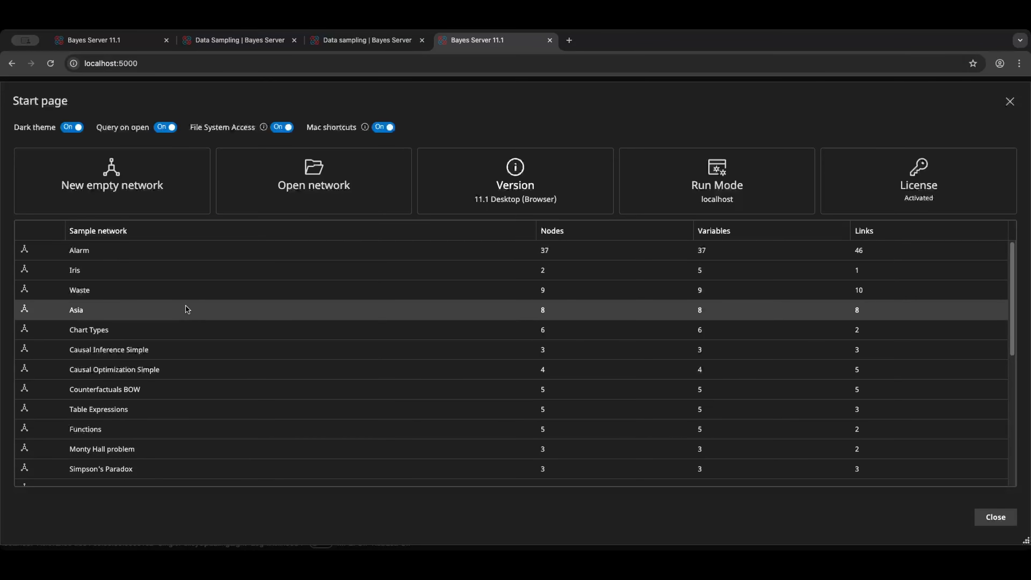
left_click(171, 311)
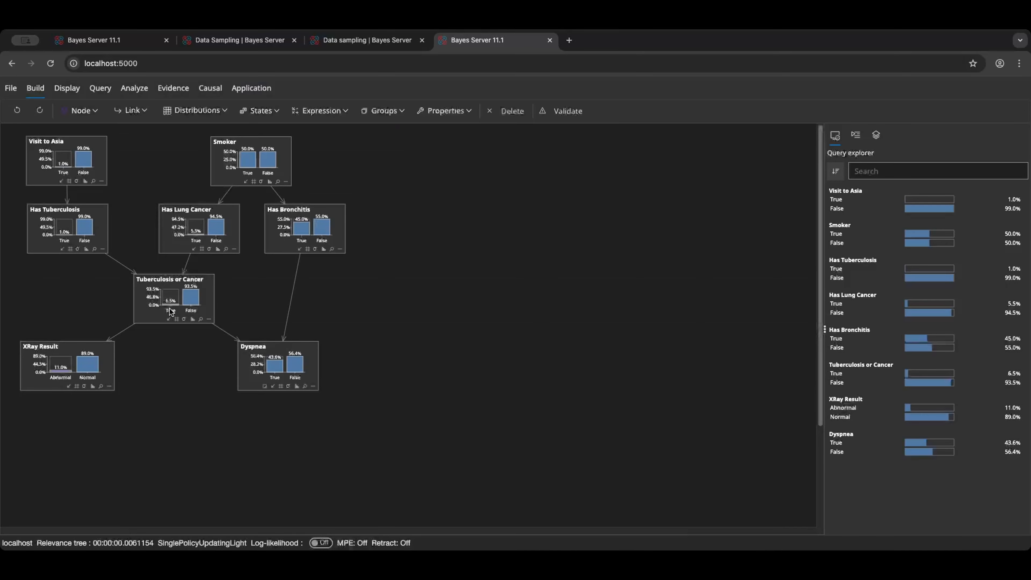
left_click(70, 88)
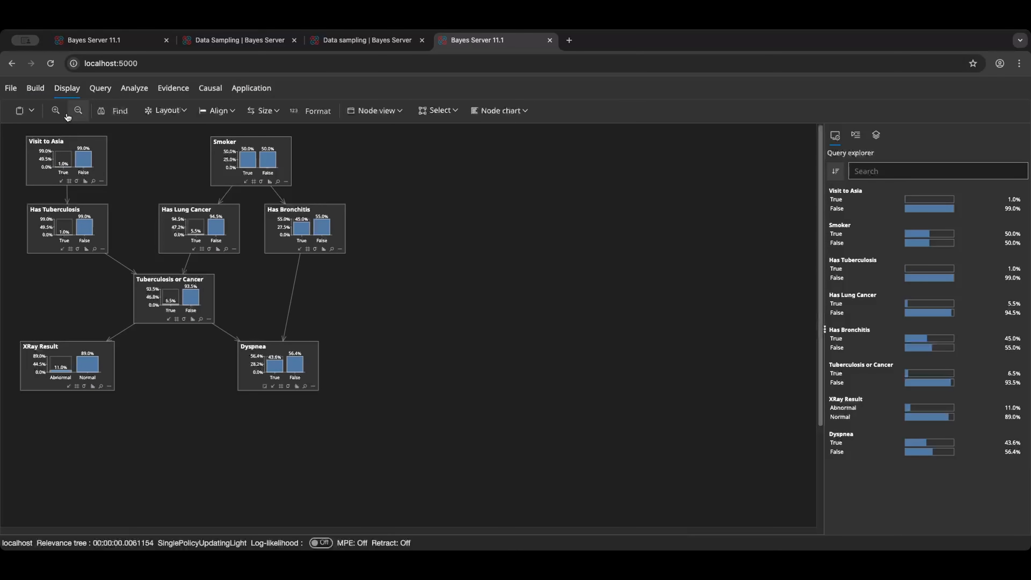
left_click(56, 111)
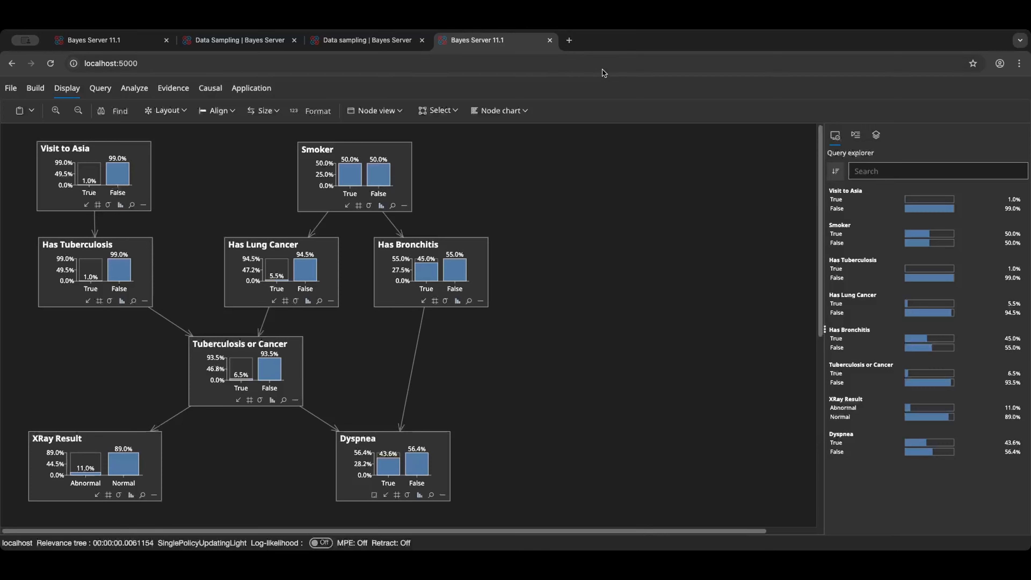
- Examine the Smoker node's distribution table with auto-fitted columns and close it without changes
left_click(354, 149)
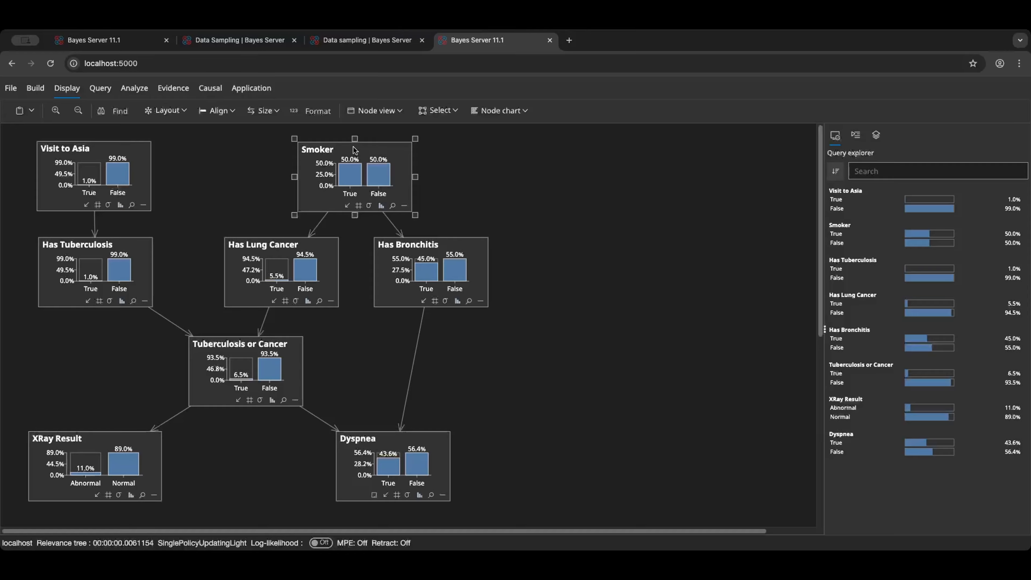
left_click(359, 205)
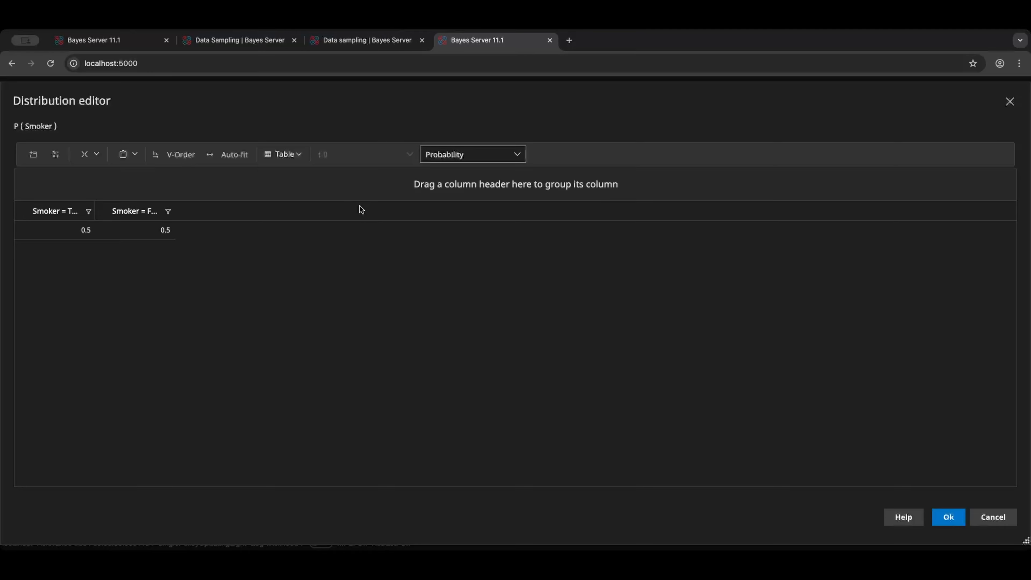
left_click(236, 154)
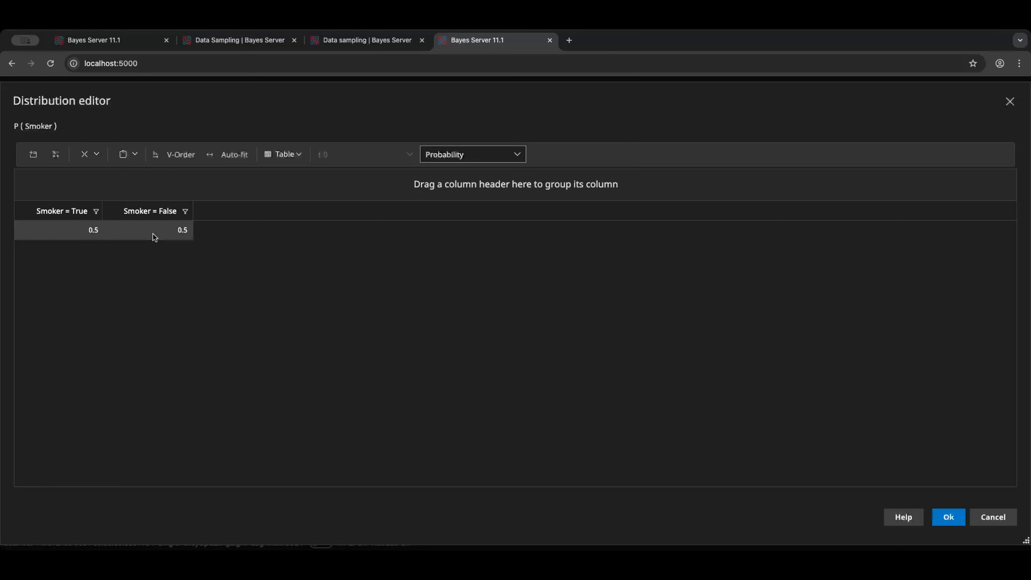
left_click(995, 520)
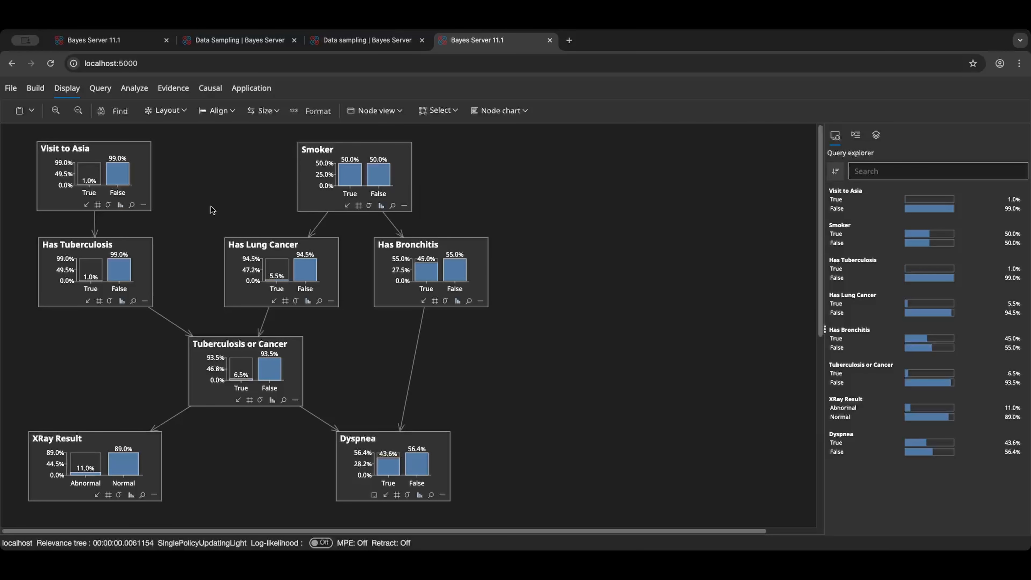
- Examine the distribution of Has Lung Cancer given Smoker with auto-fitted columns and close it without changes
left_click(242, 251)
left_click(285, 303)
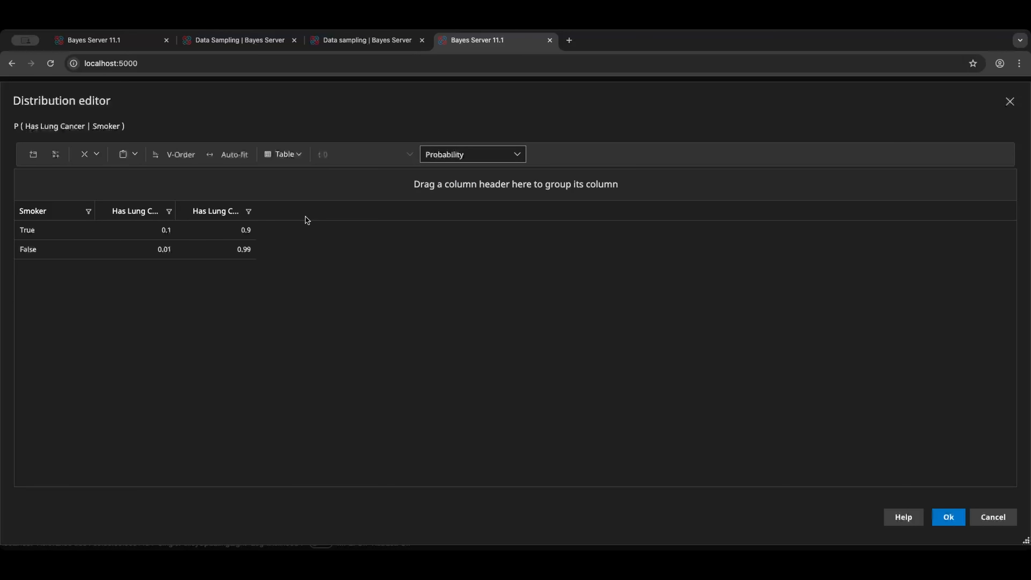
left_click(231, 155)
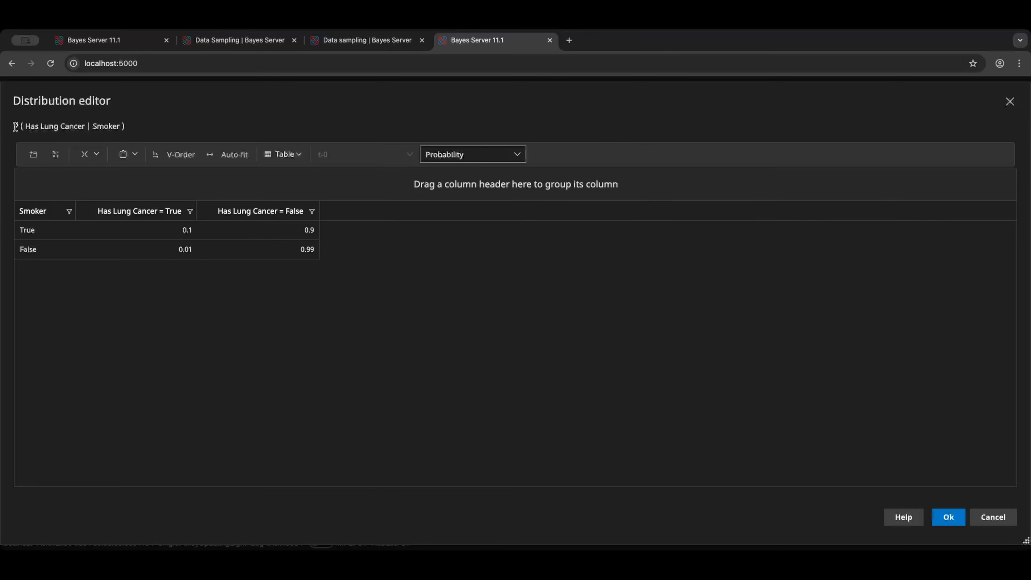
left_click_drag(16, 127, 137, 129)
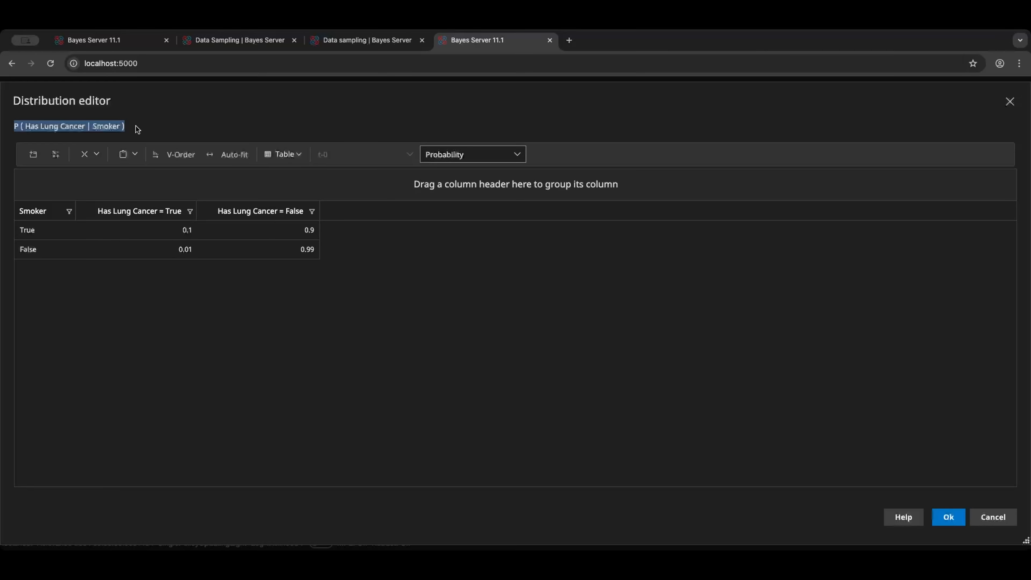
left_click(991, 517)
left_click(249, 187)
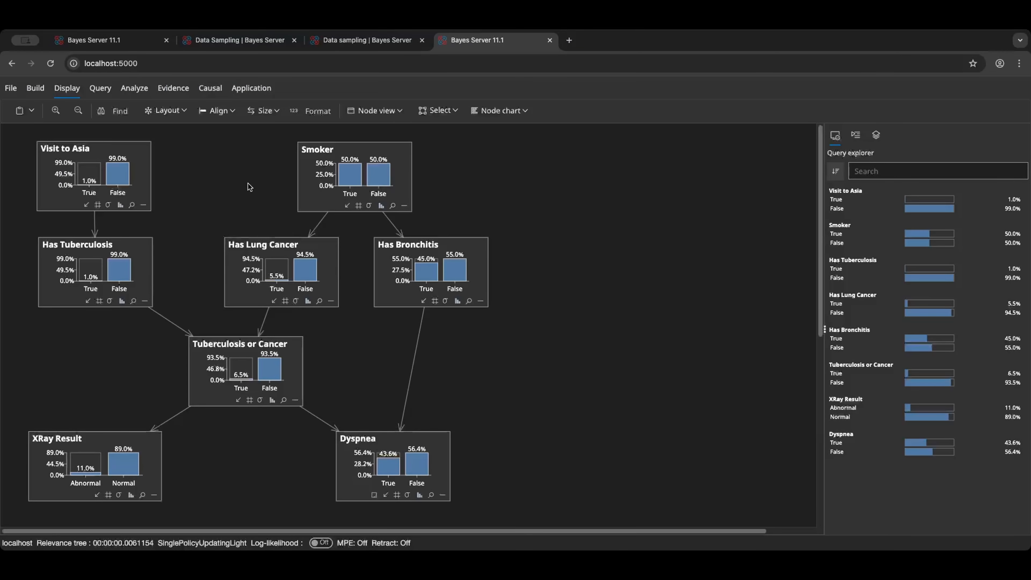
- Reopen the Smoker node's distribution, auto-fit its columns to review the True and False probabilities, and close it without changes
left_click(355, 154)
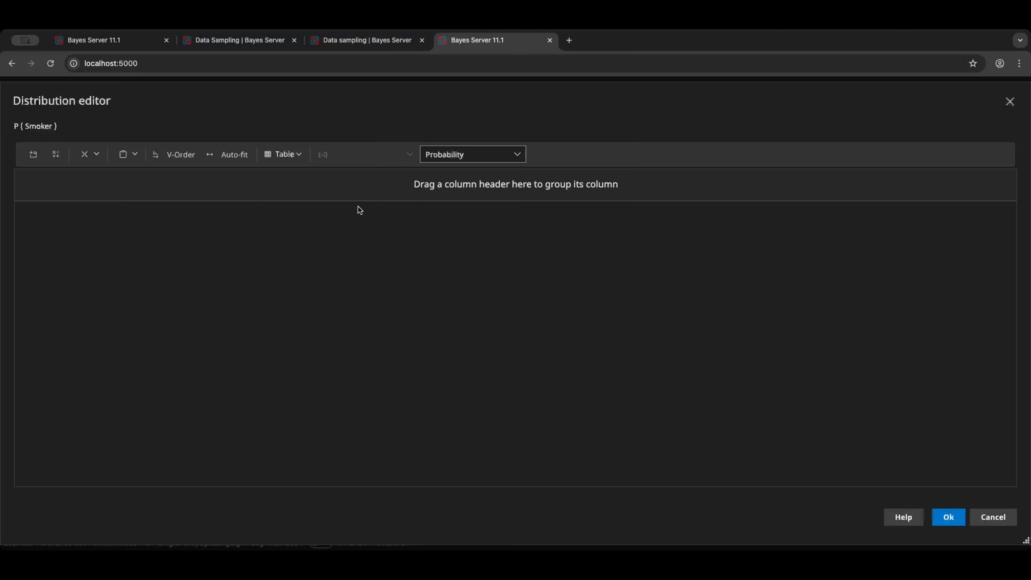
left_click(359, 205)
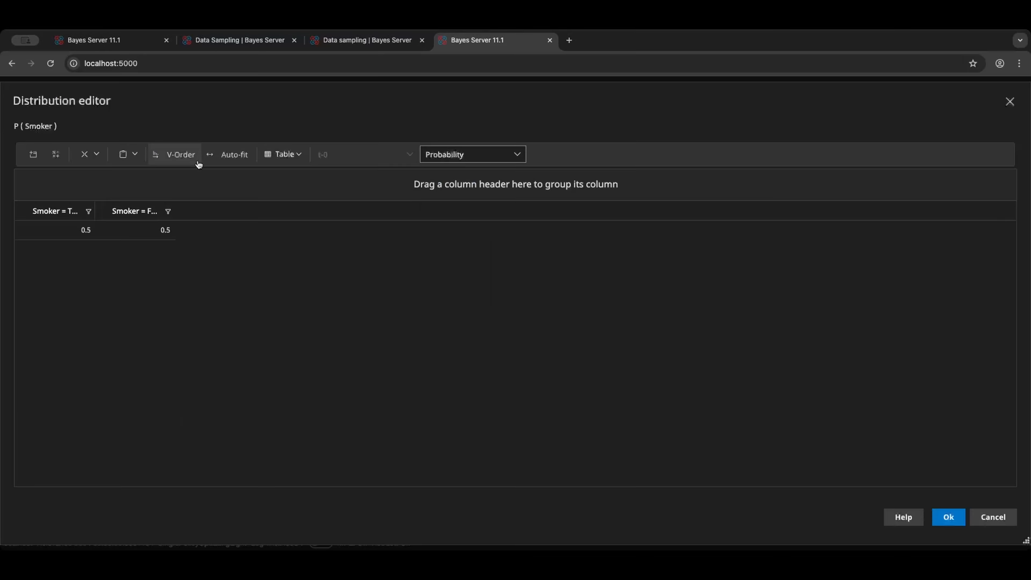
left_click(215, 161)
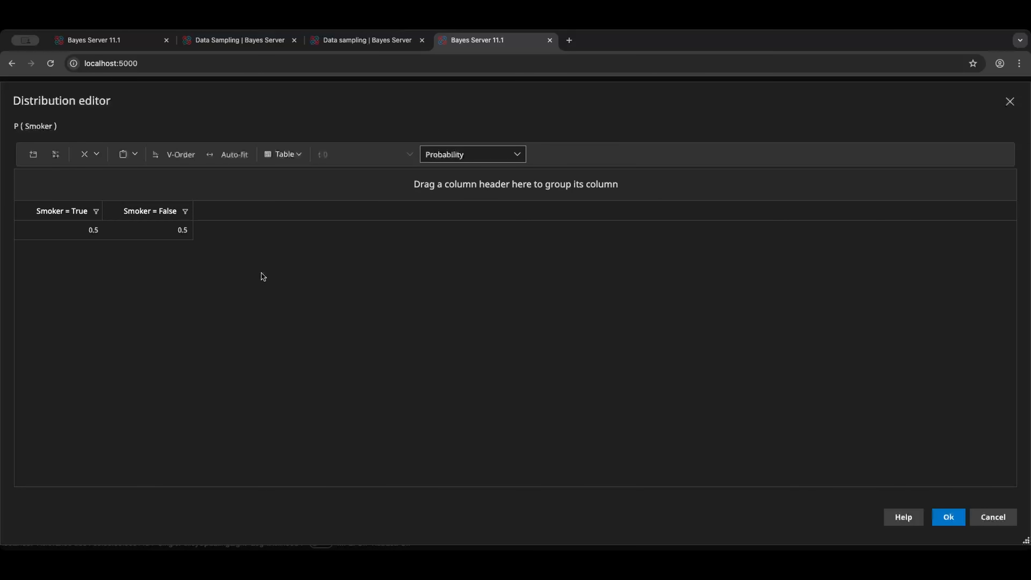
left_click(1002, 517)
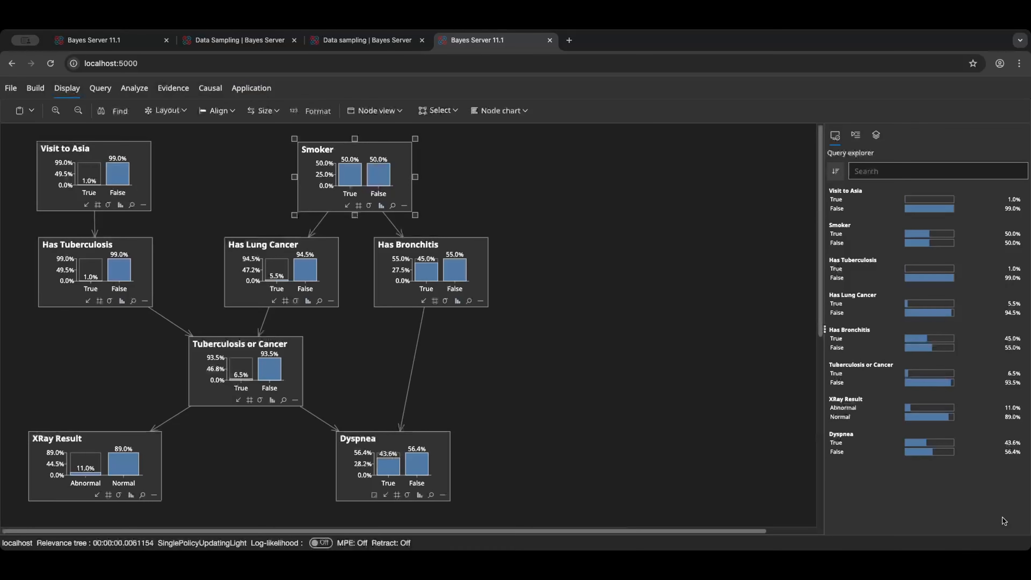
- Examine the Visit to Asia node's distribution table and close it without changes
left_click(102, 151)
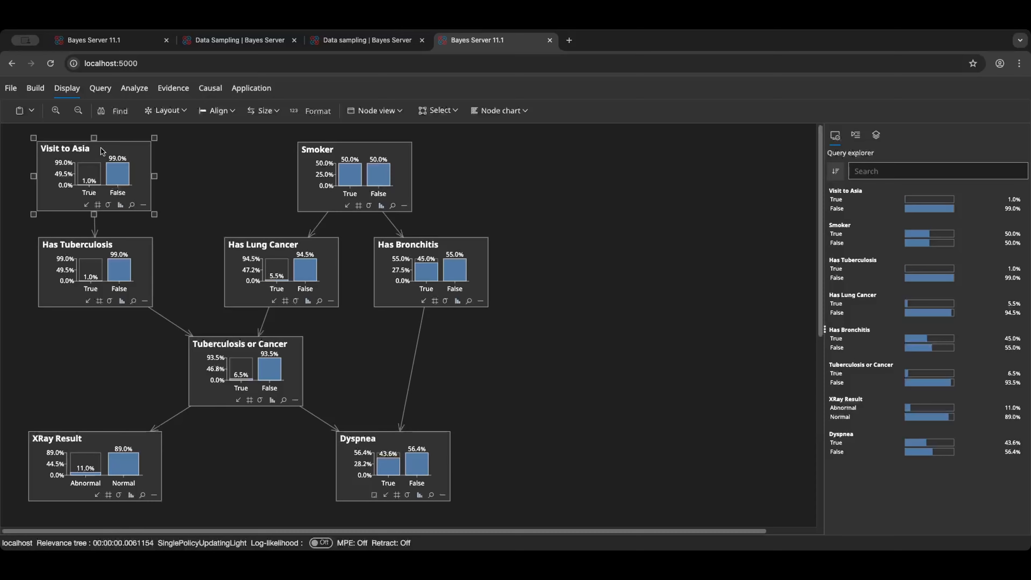
left_click(99, 205)
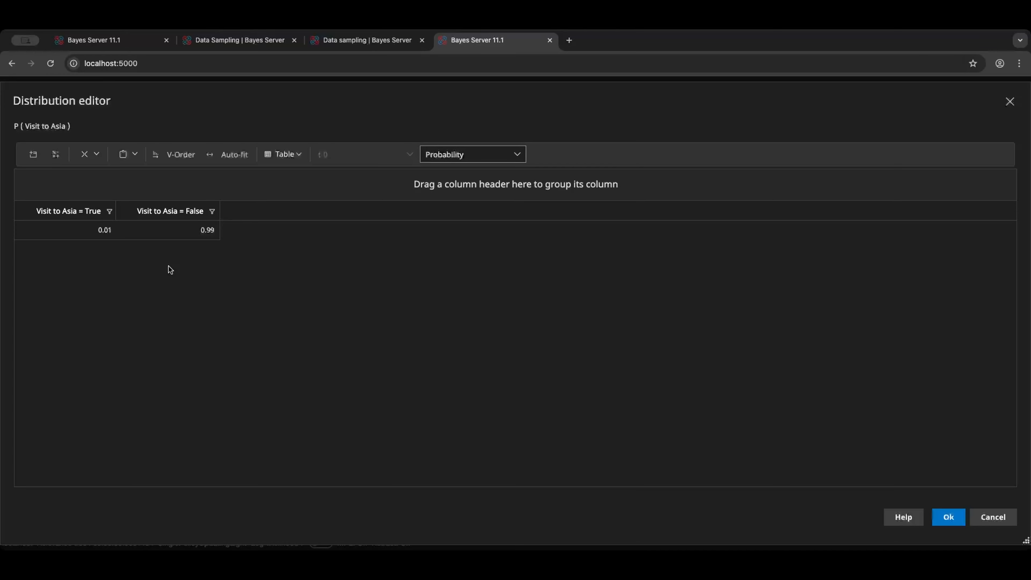
left_click(993, 517)
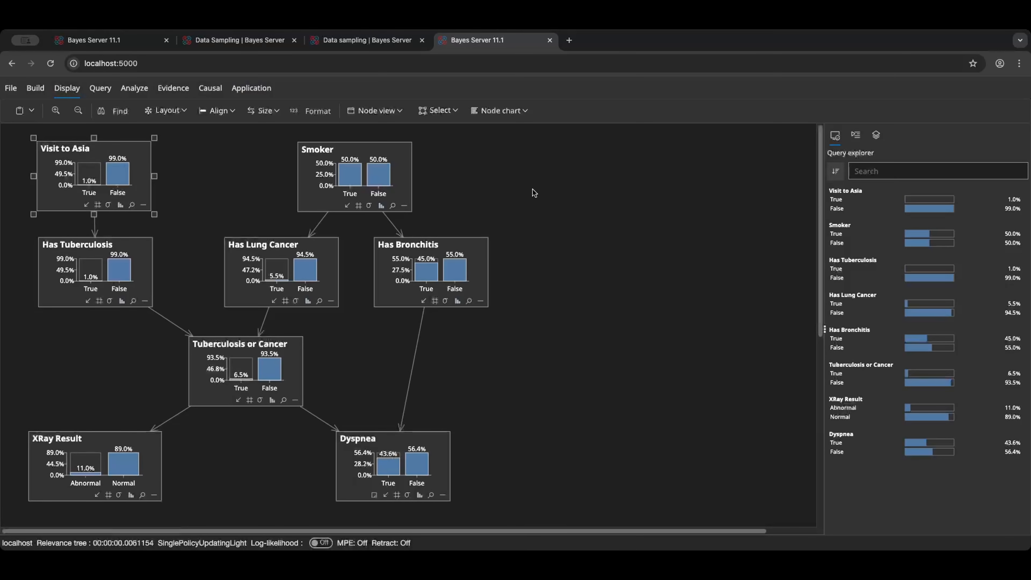
- Examine the distribution of Has Lung Cancer given Smoker with auto-fitted columns, filtered to Smoker = True, and close it without changes
left_click(262, 248)
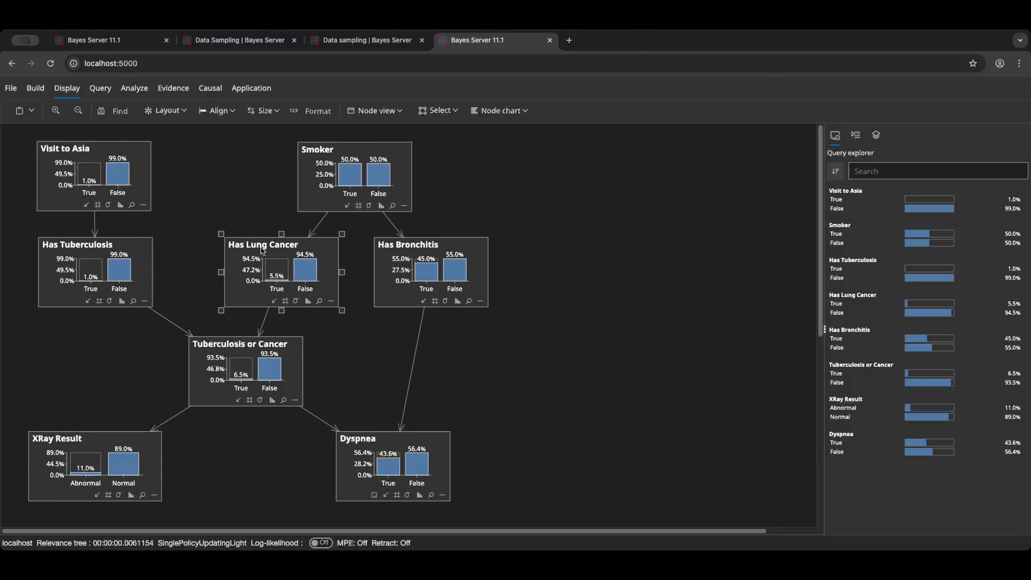
left_click(285, 301)
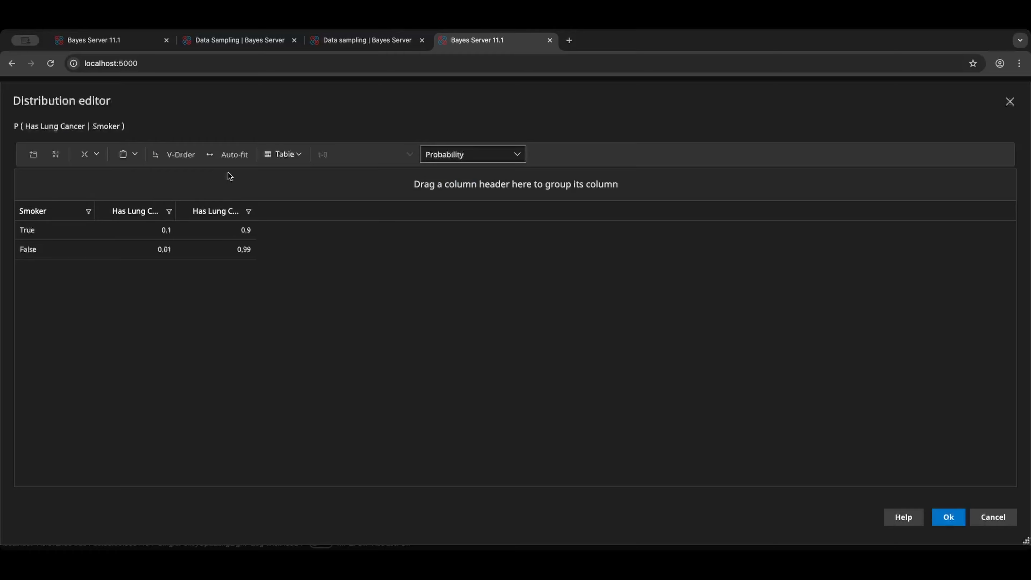
left_click(227, 158)
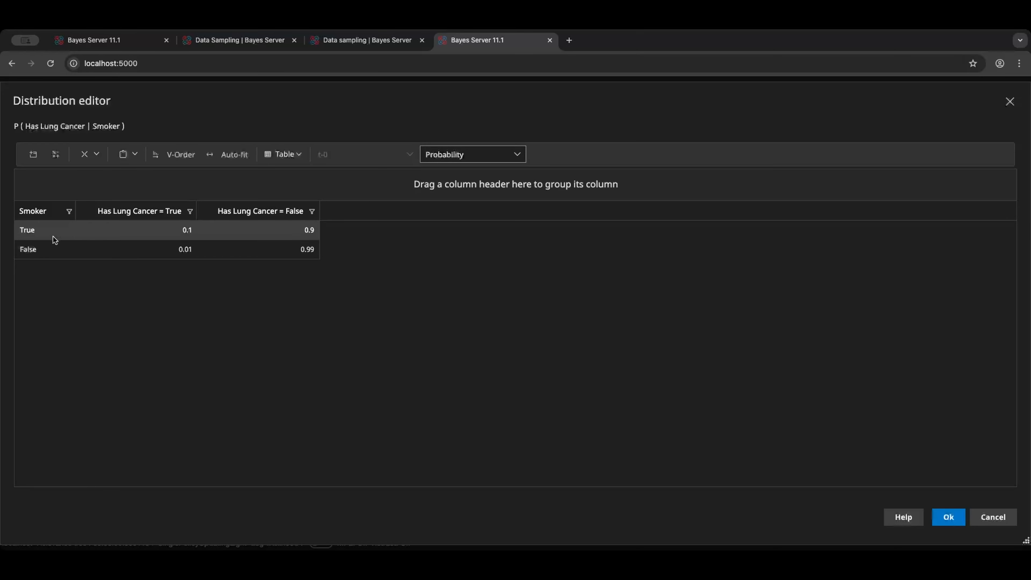
left_click(69, 211)
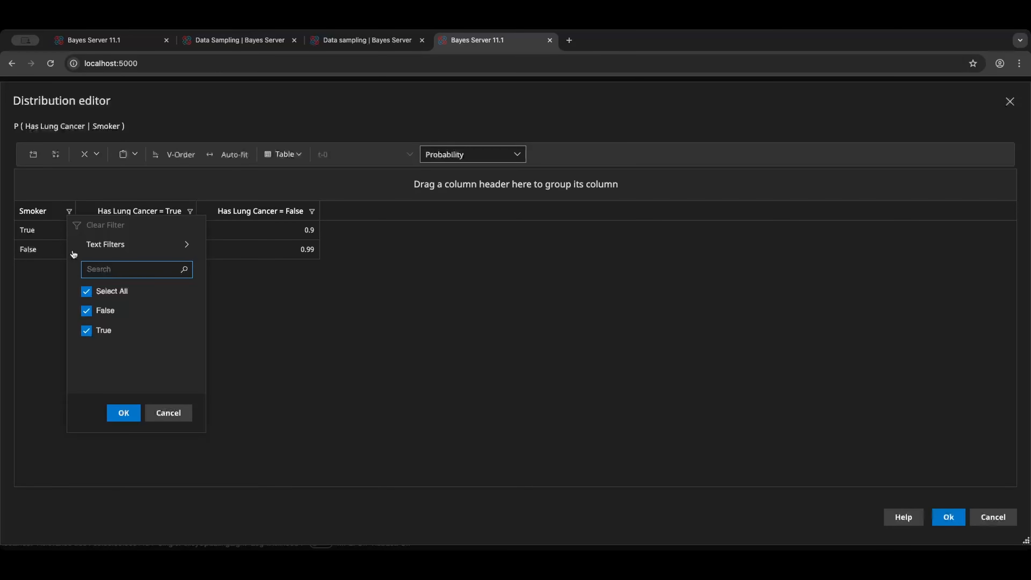
left_click(87, 312)
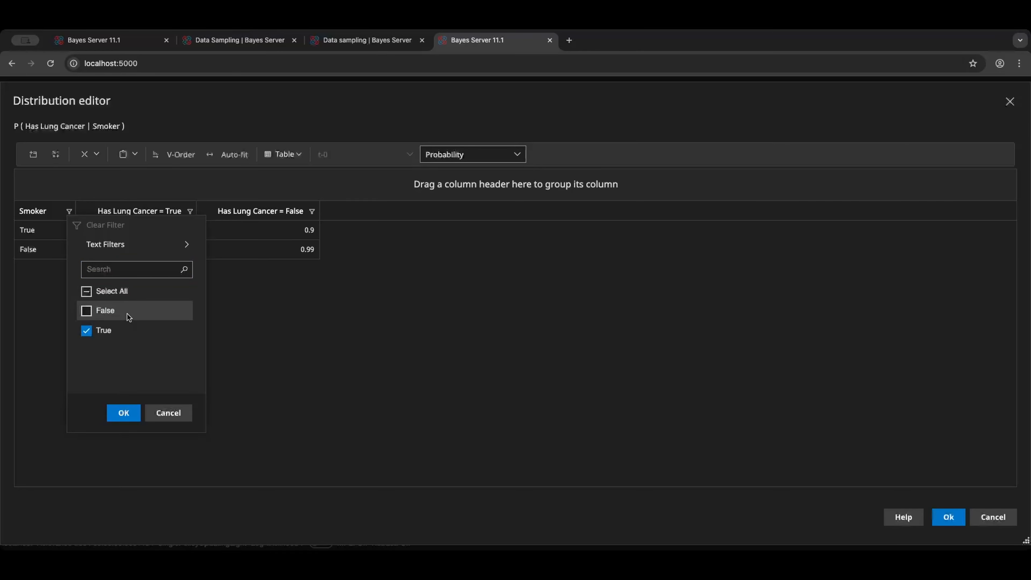
key("Return")
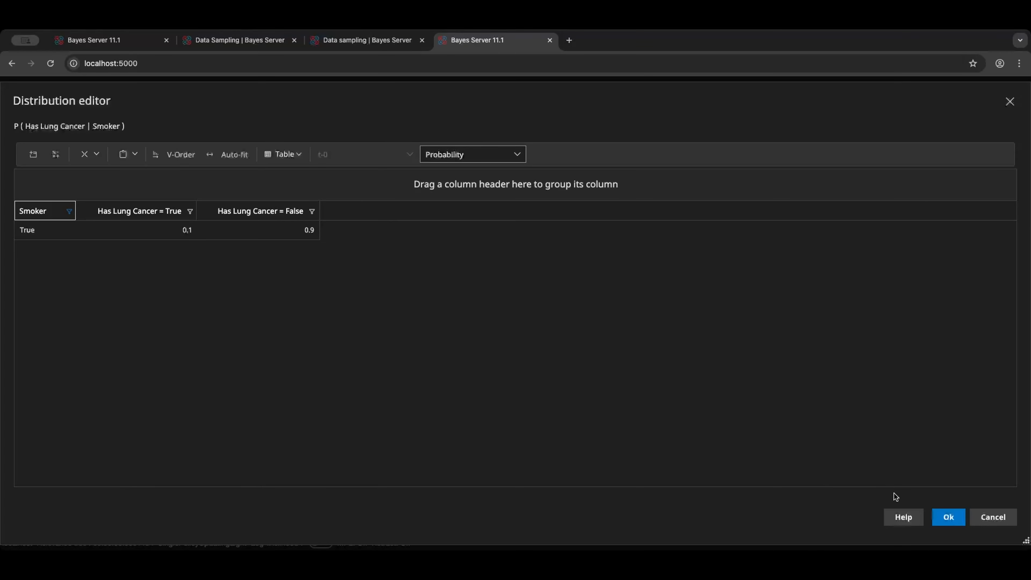
left_click(991, 519)
left_click(631, 254)
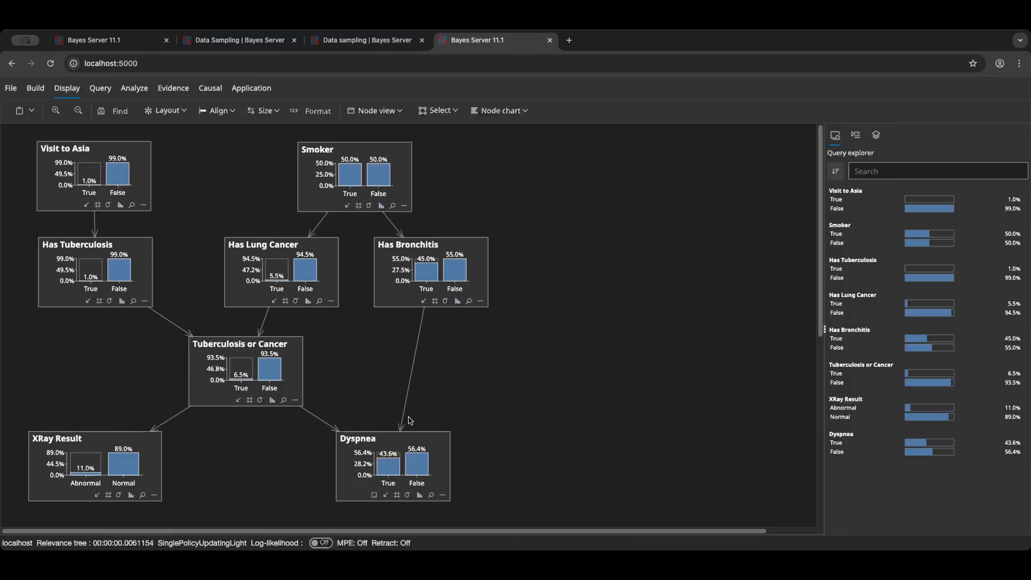
- Study the Topological Sort example for the Asia network in the data sampling documentation, and return to the Asia network
left_click(396, 439)
left_click(365, 40)
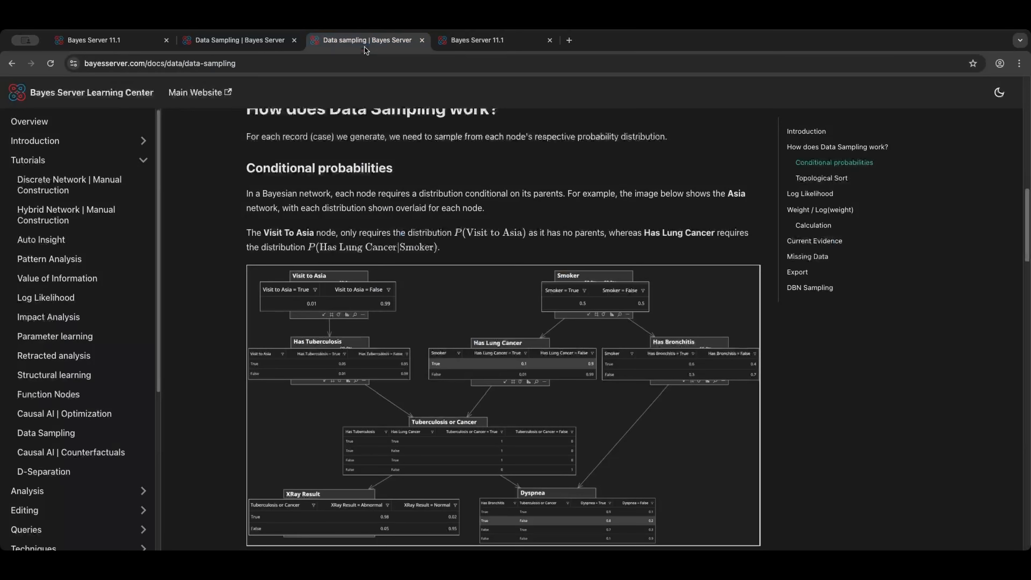
scroll(457, 306, "up", 4)
scroll(456, 305, "down", 15)
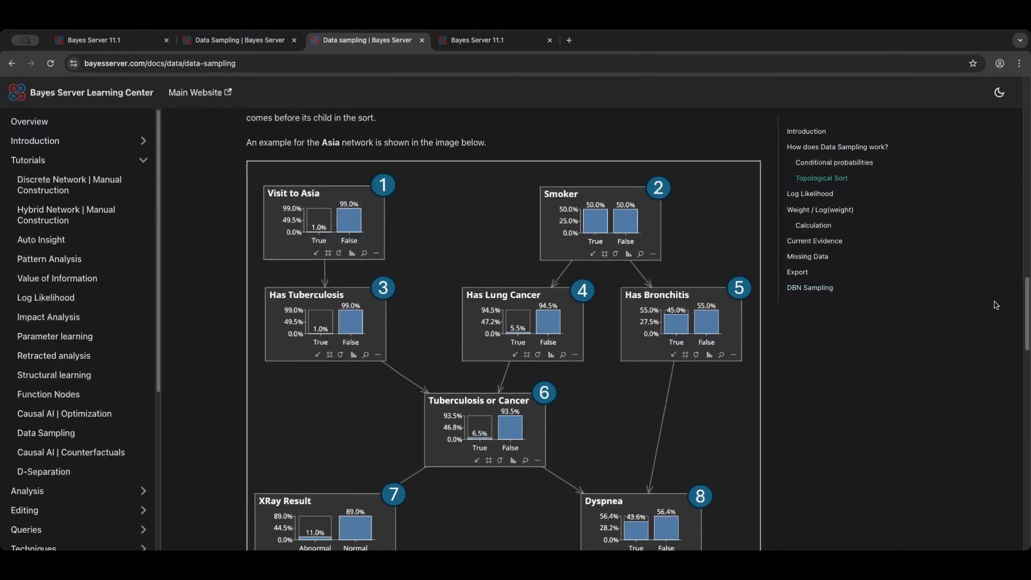
left_click_drag(1022, 299, 1021, 308)
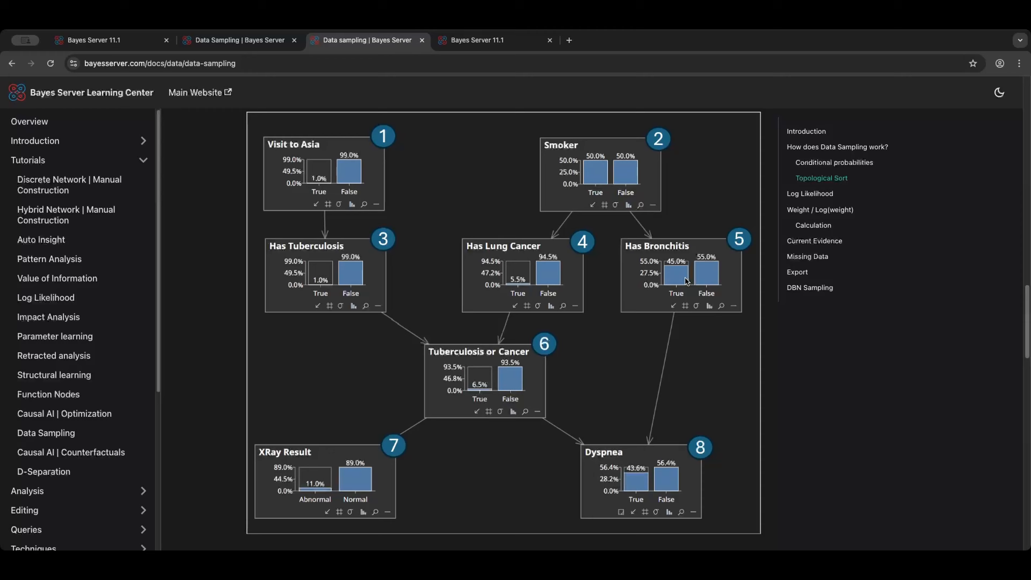
key("ctrl+Tab")
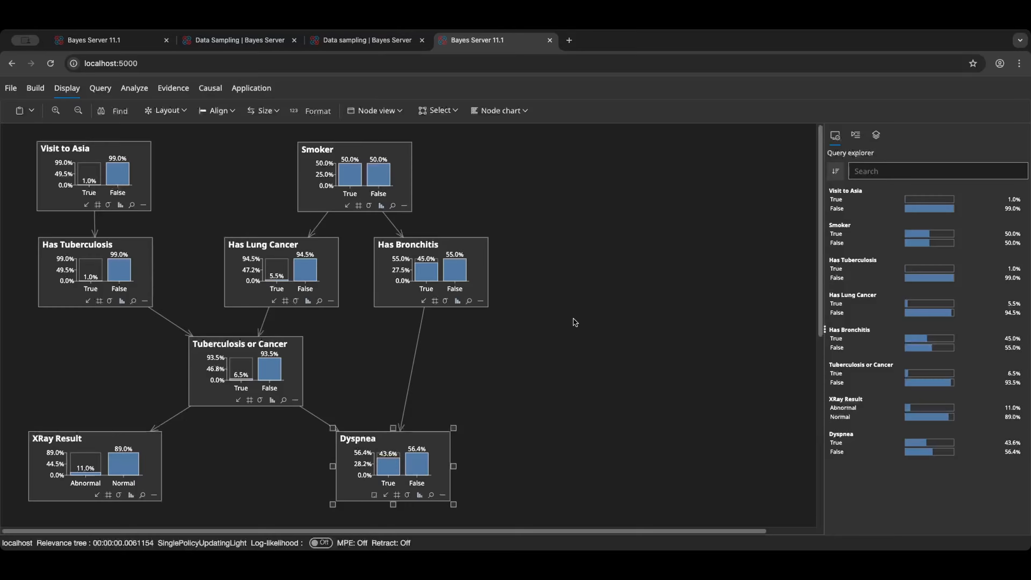
- Close the data sampling results in the Waste network and find the existing evidence instructions in the Data Sampling tutorial
left_click(122, 37)
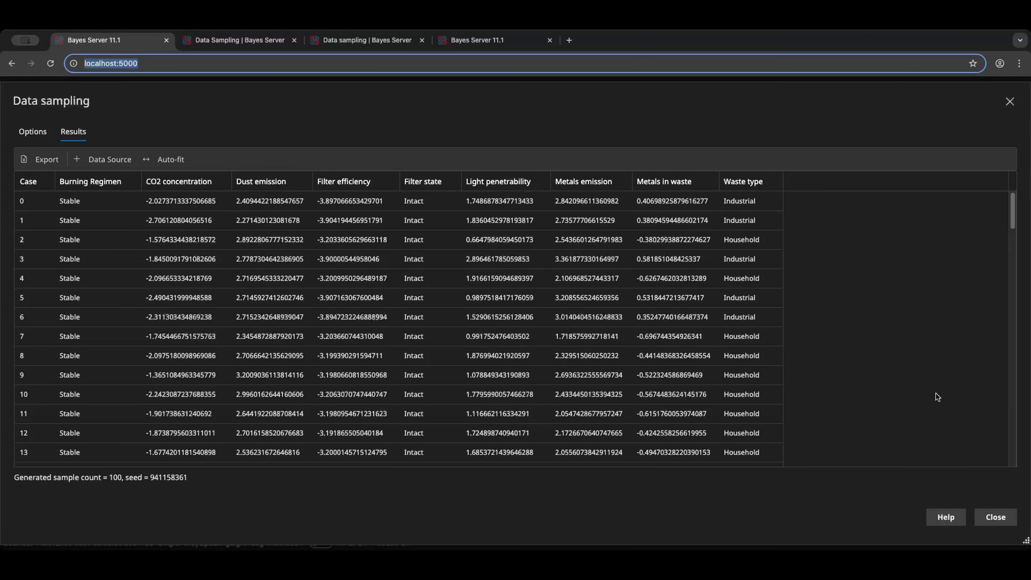
left_click(995, 516)
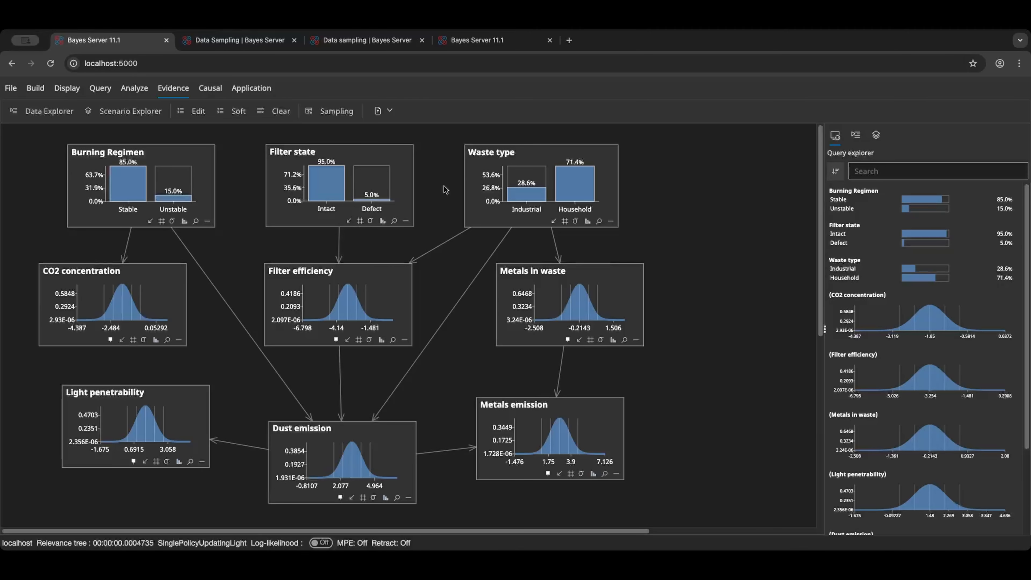
left_click(226, 40)
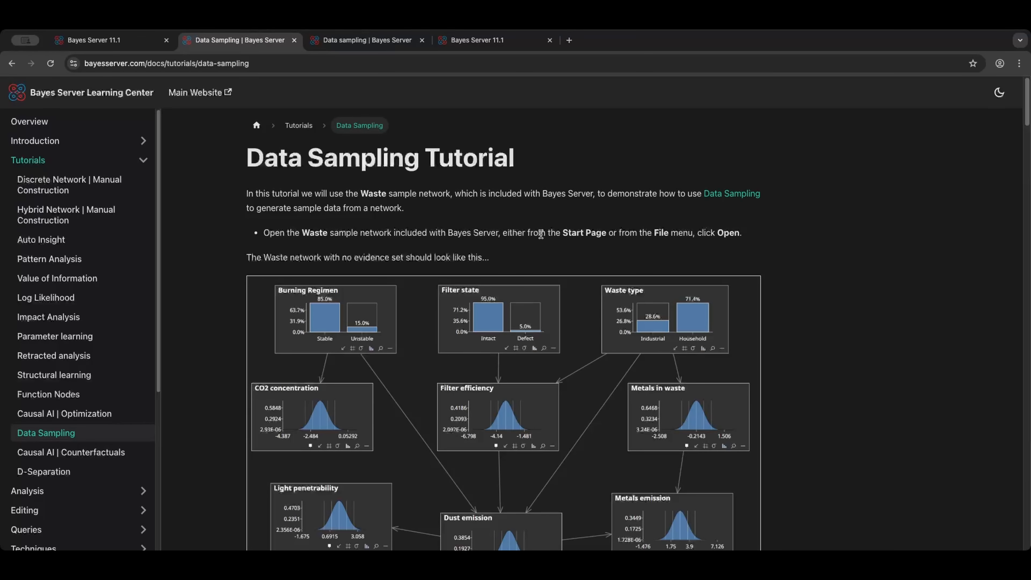
scroll(541, 234, "down", 20)
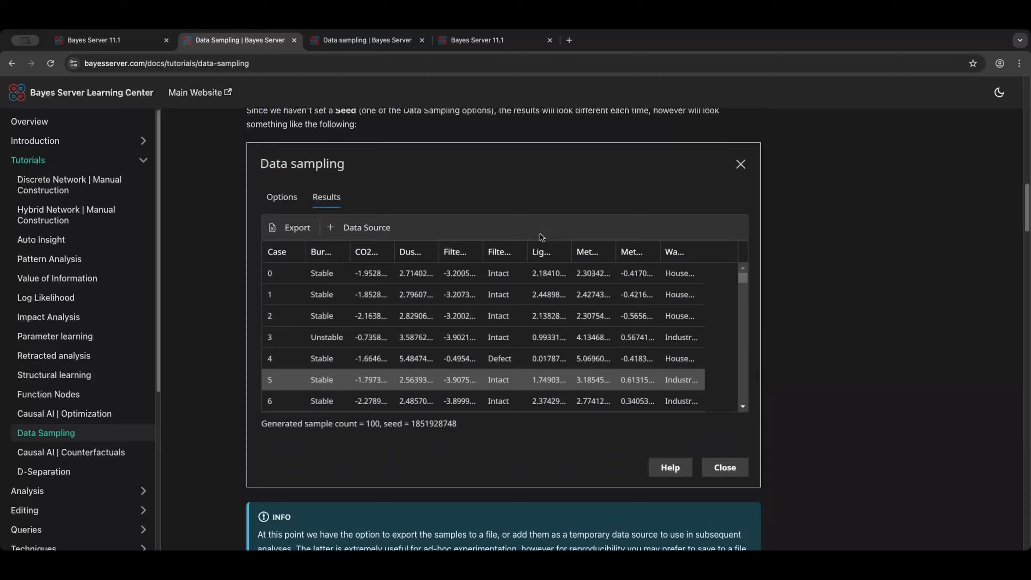
scroll(540, 234, "down", 15)
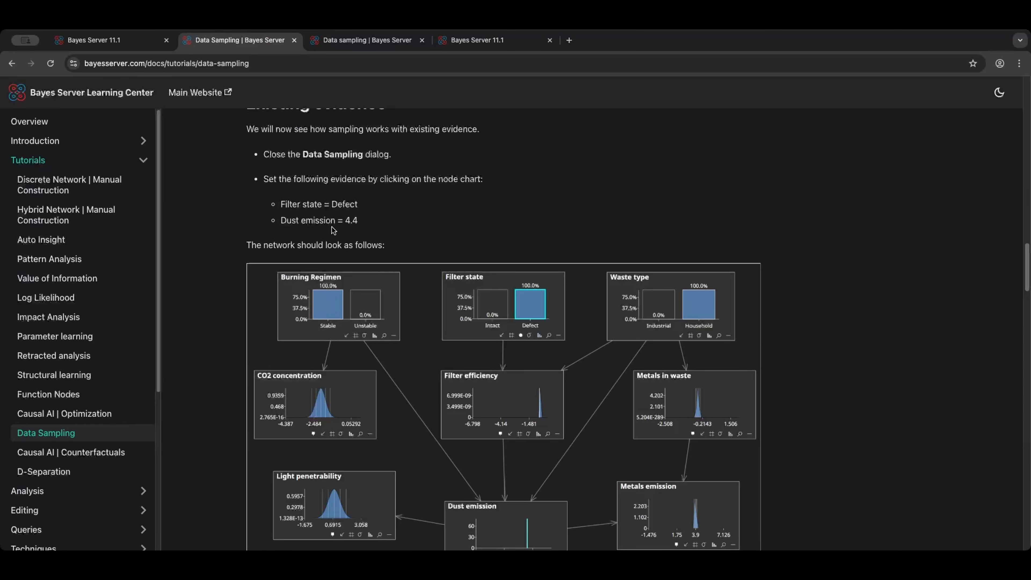
- Set evidence in the Waste network: Filter state to Defect and Dust emission to 4.4
left_click(116, 45)
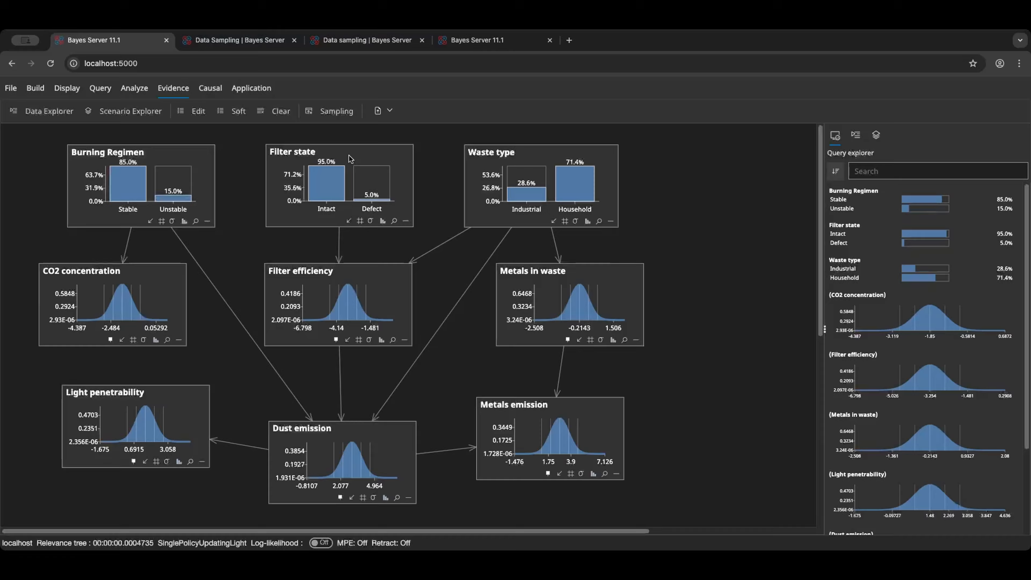
left_click(372, 182)
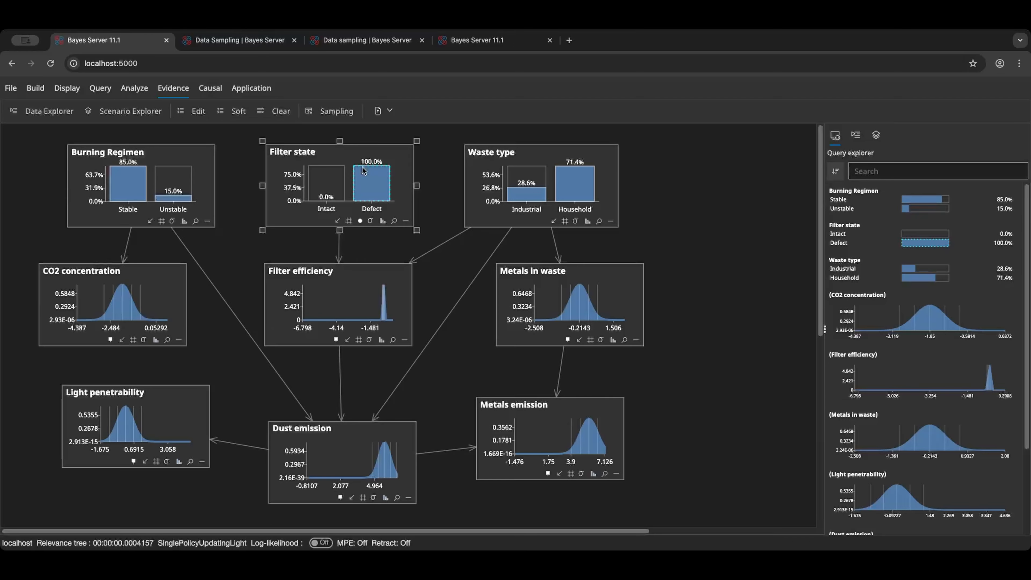
left_click(259, 42)
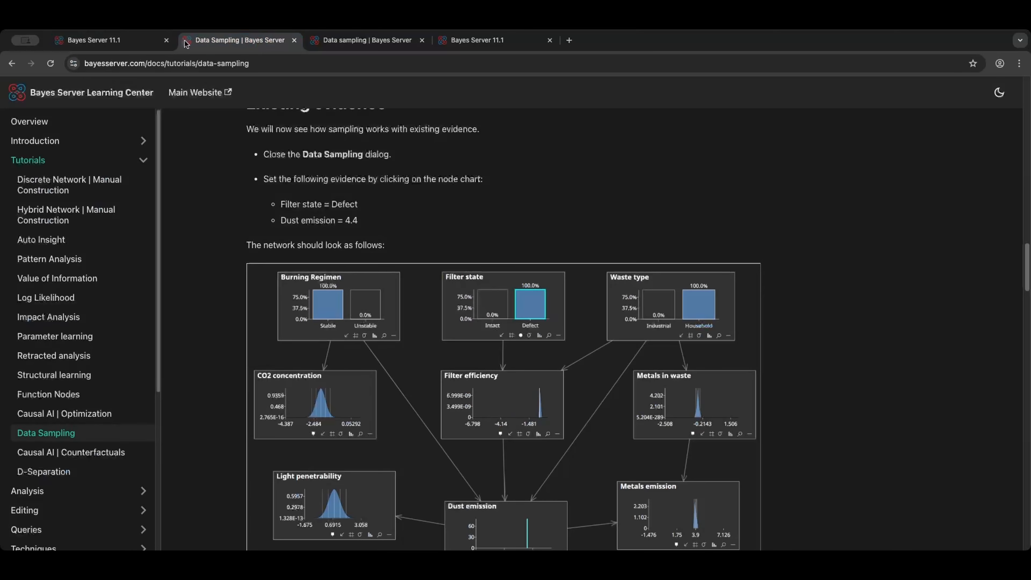
left_click(142, 46)
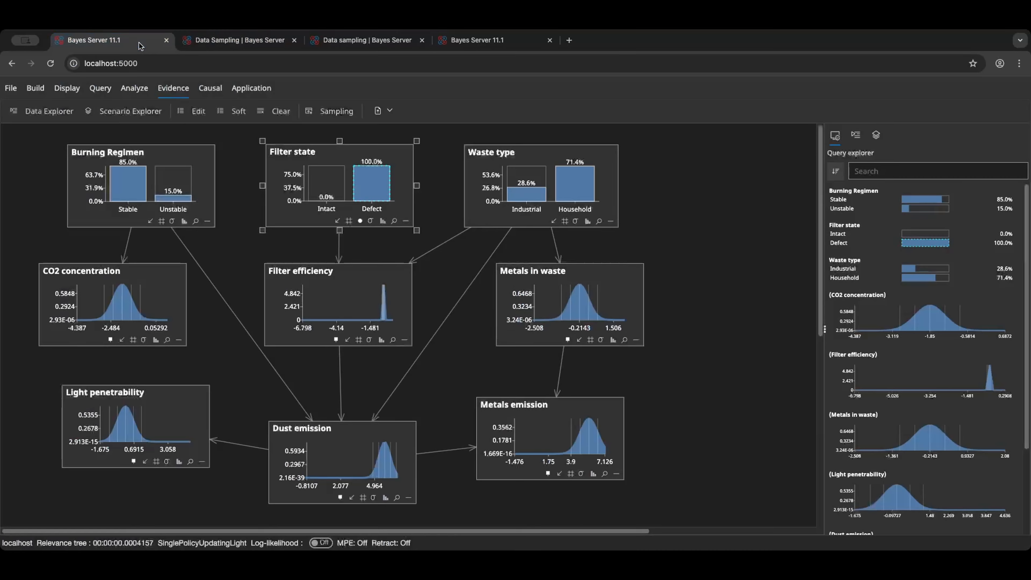
double_click(383, 462)
left_click_drag(552, 324, 468, 329)
type("4.4")
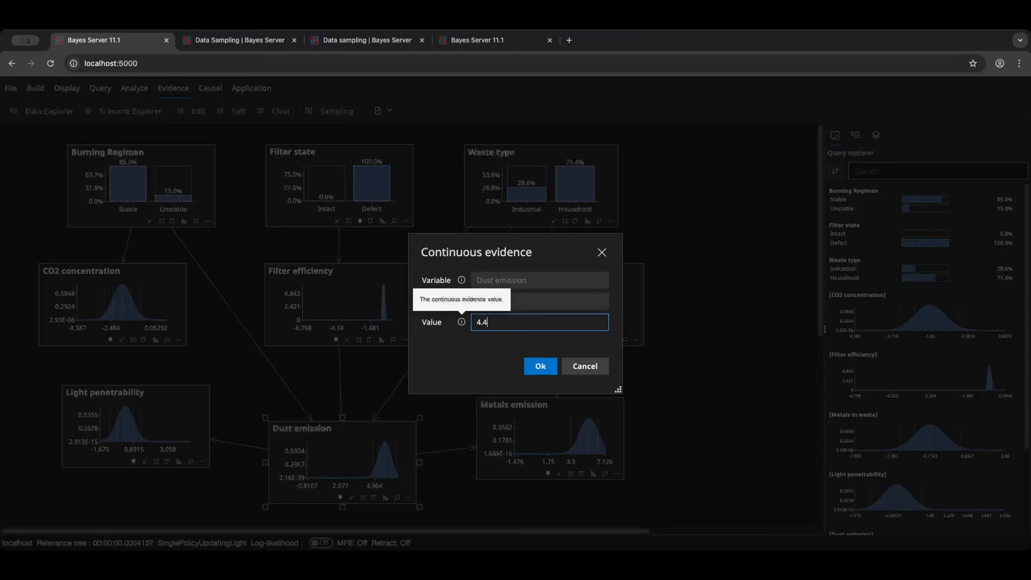
left_click(535, 372)
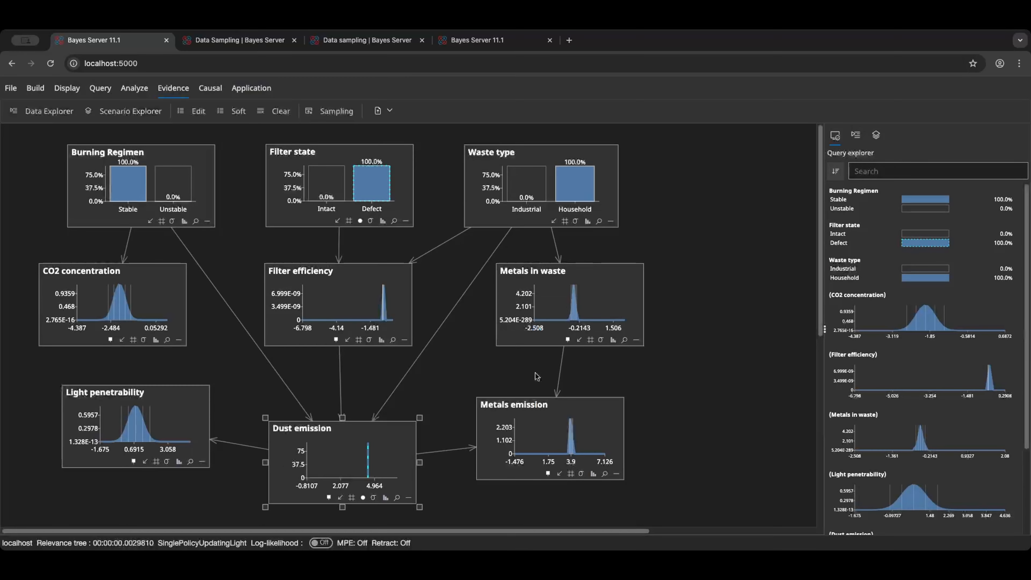
left_click(431, 200)
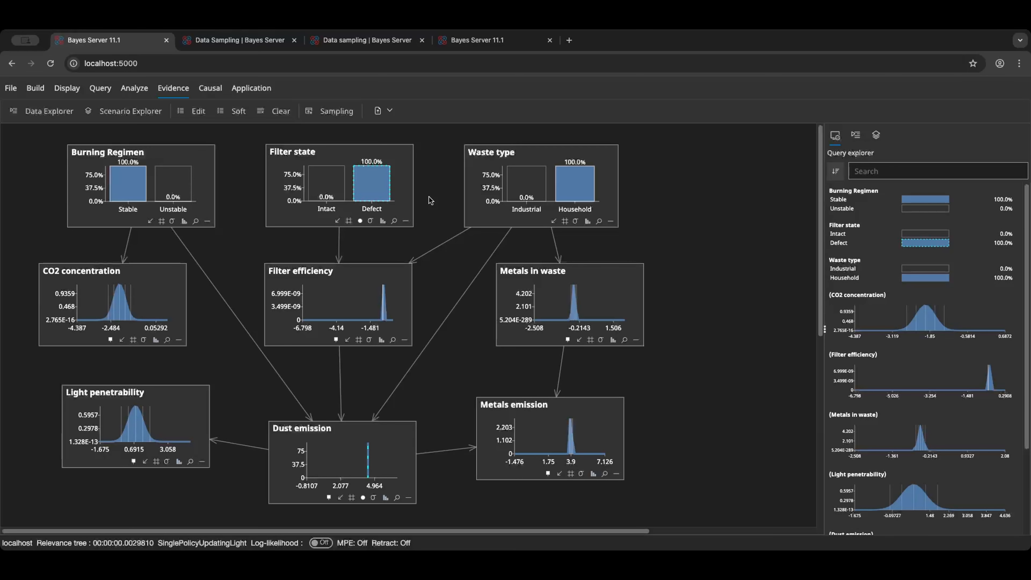
- Open data sampling for the Waste network and turn on Use Network Evidence
left_click(332, 117)
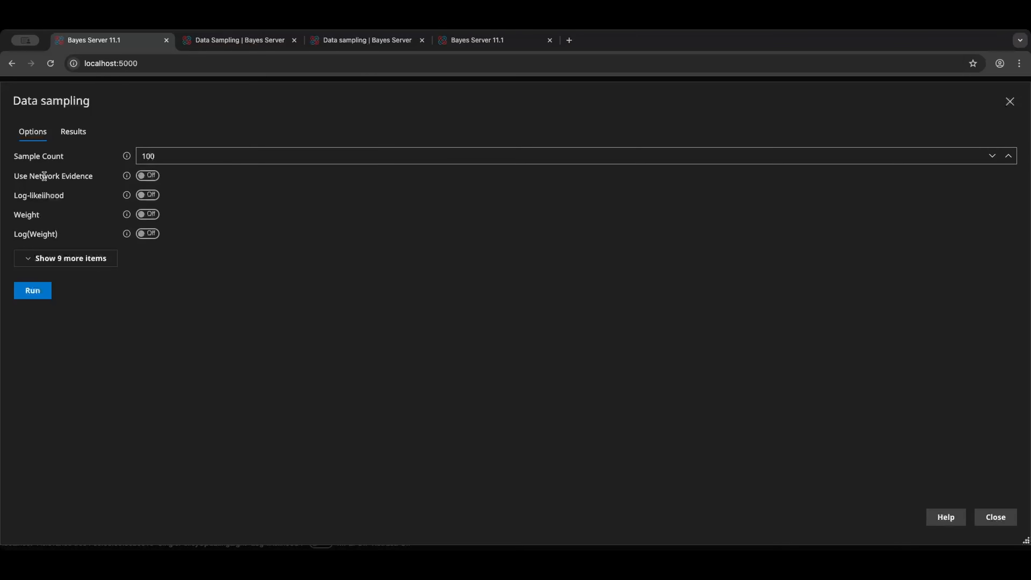
left_click_drag(12, 175, 92, 175)
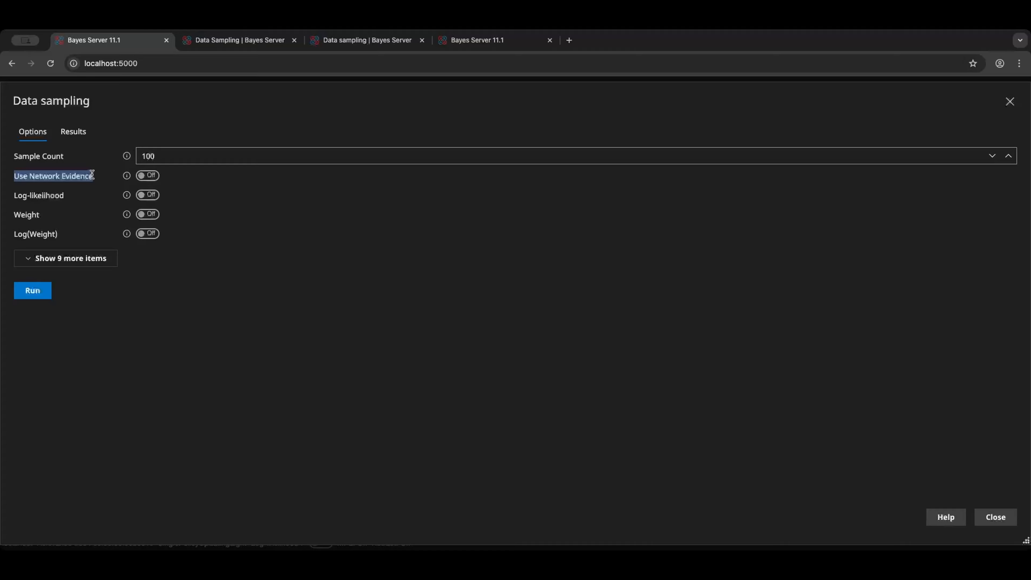
left_click(149, 176)
- Check the tutorial for the remaining sampling options to enable, and return to the Waste network's data sampling options
left_click(196, 45)
scroll(510, 290, "down", 3)
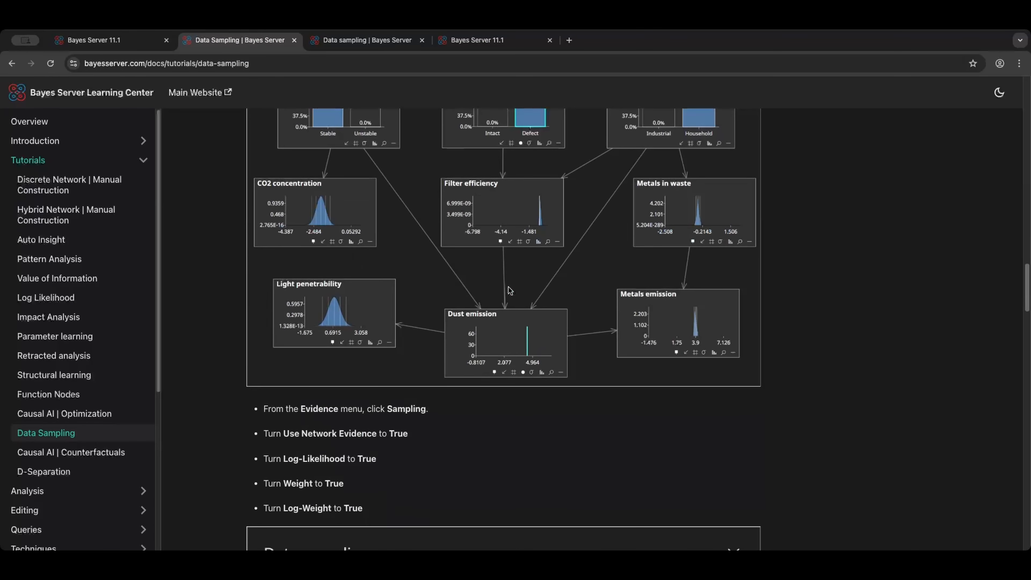
scroll(511, 291, "down", 5)
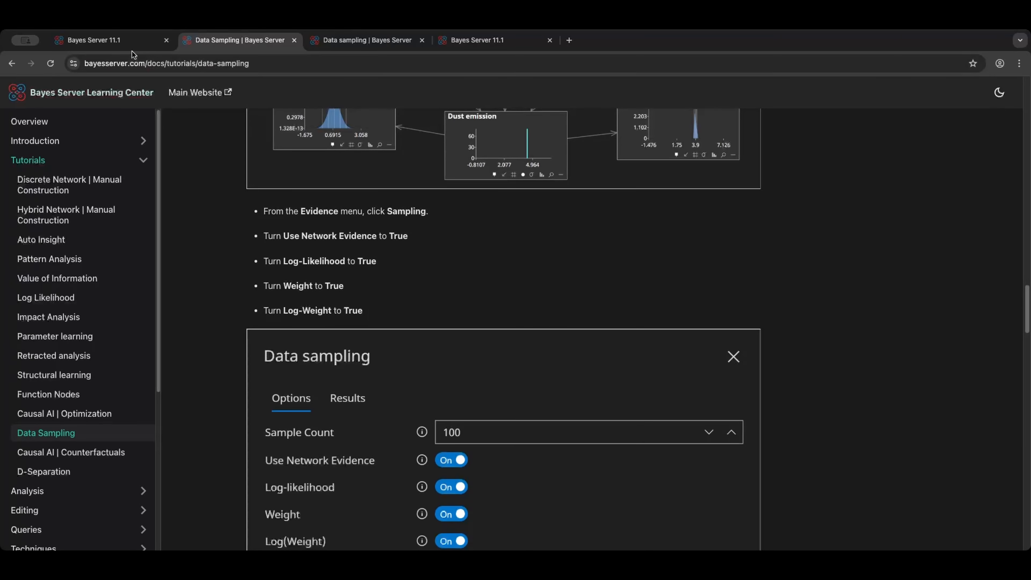
left_click(127, 44)
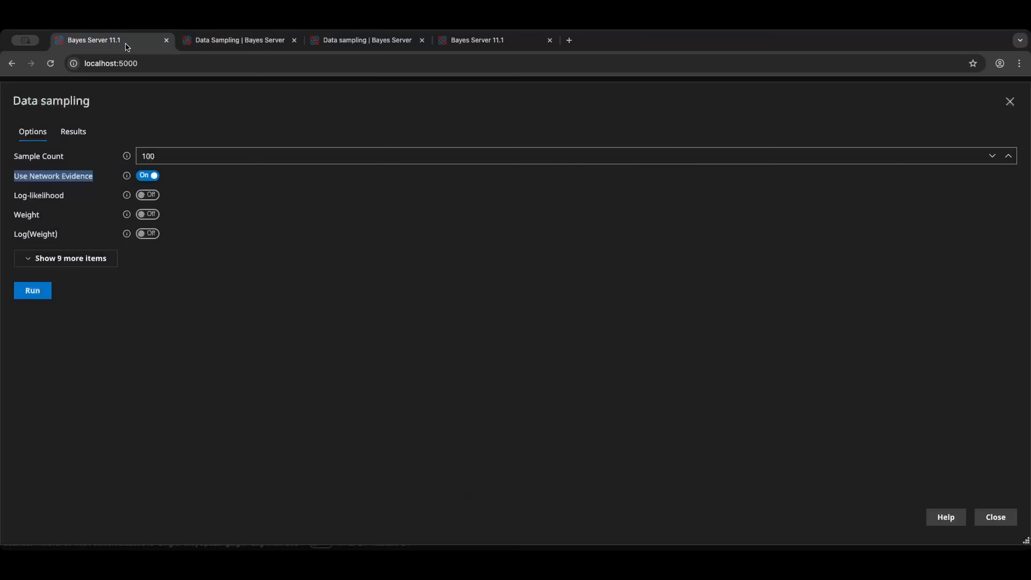
- Turn on Log-likelihood, Weight and Log(Weight), then run the 100-case data sampling and auto-fit the result columns
left_click(149, 197)
left_click(149, 215)
left_click(149, 234)
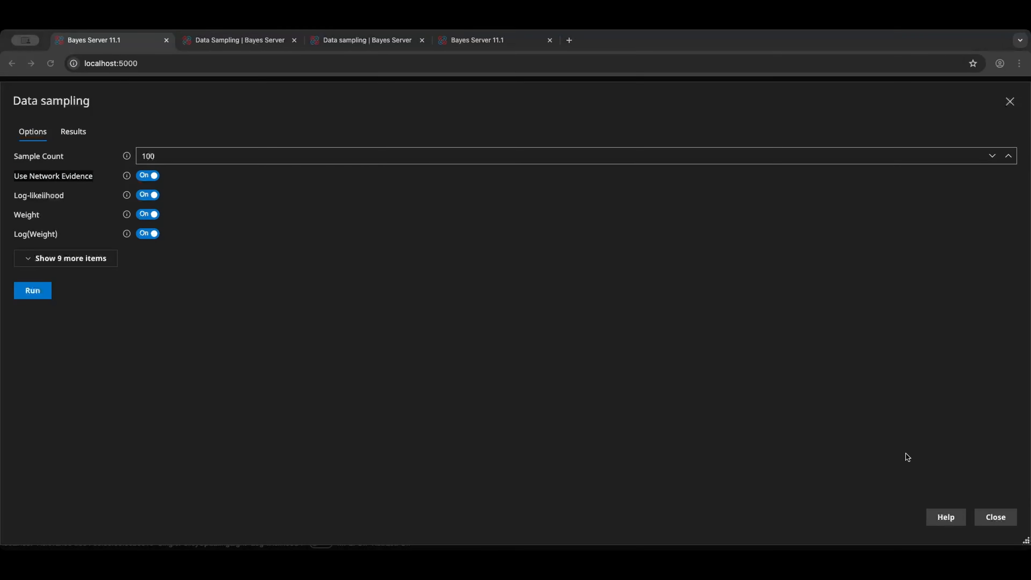
left_click(295, 205)
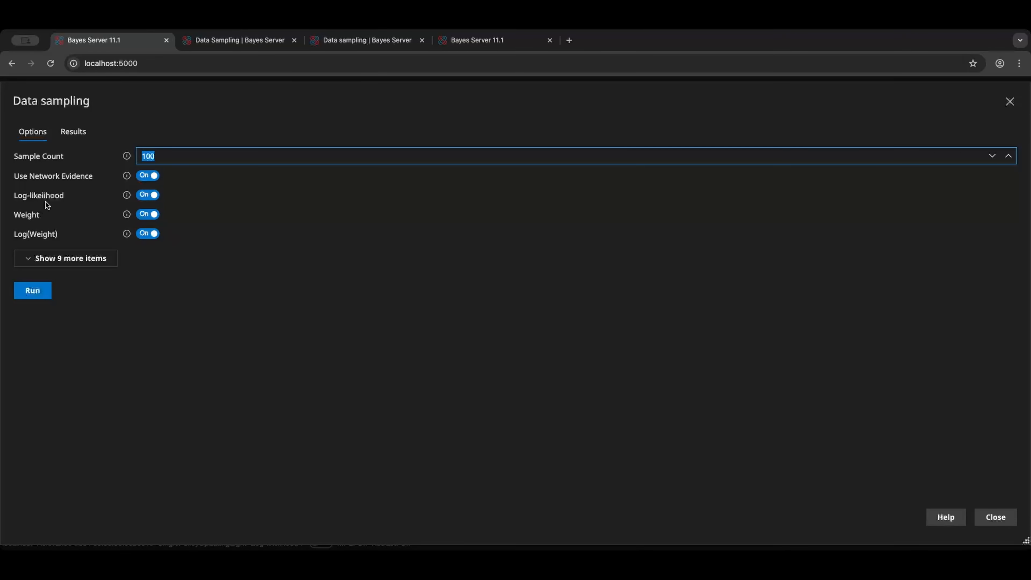
left_click(40, 289)
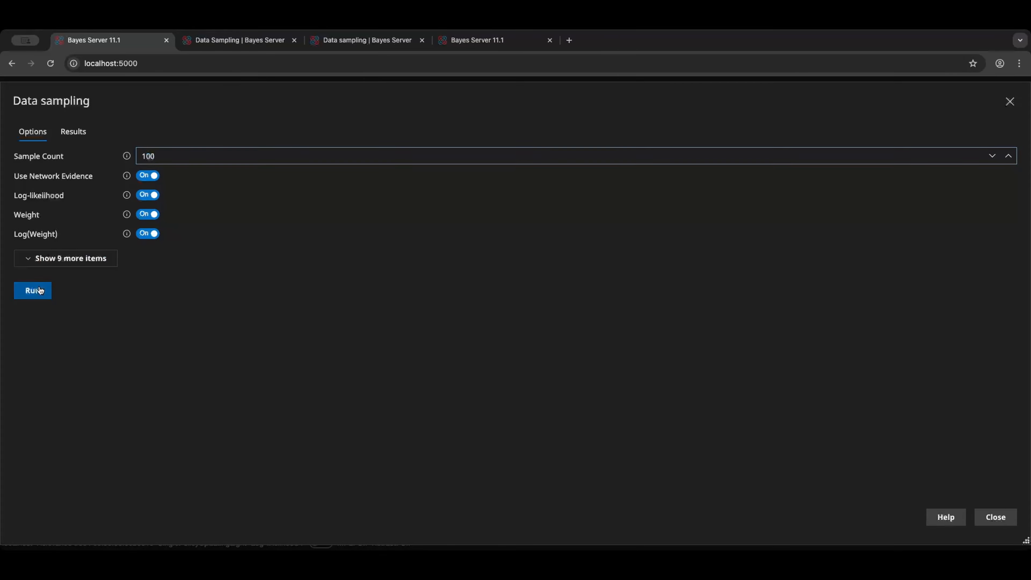
left_click(147, 159)
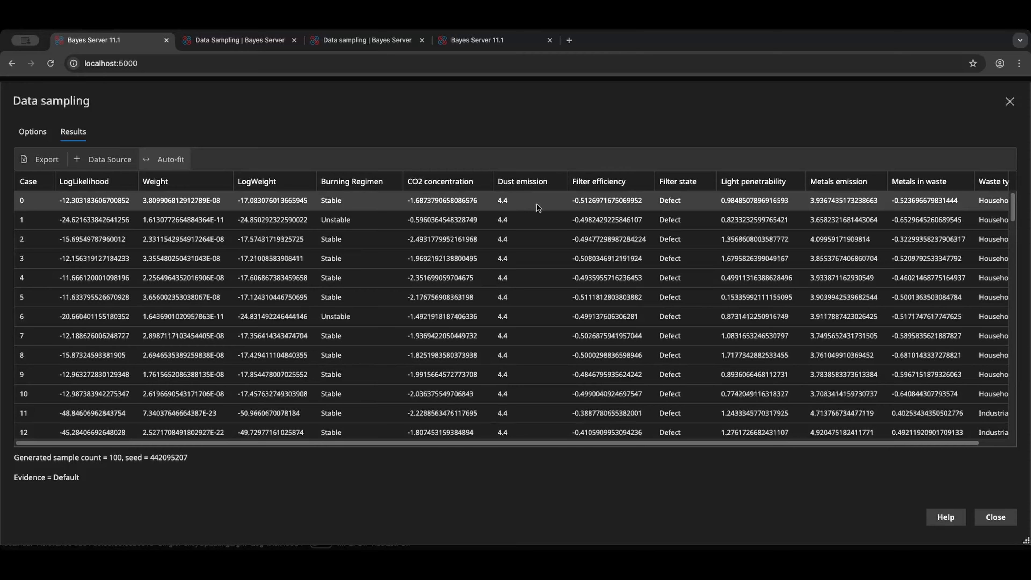
- Examine the likelihood, weight and evidence columns across the sampled cases, and return to the sampling options to check the Weight description
scroll(540, 299, "down", 20)
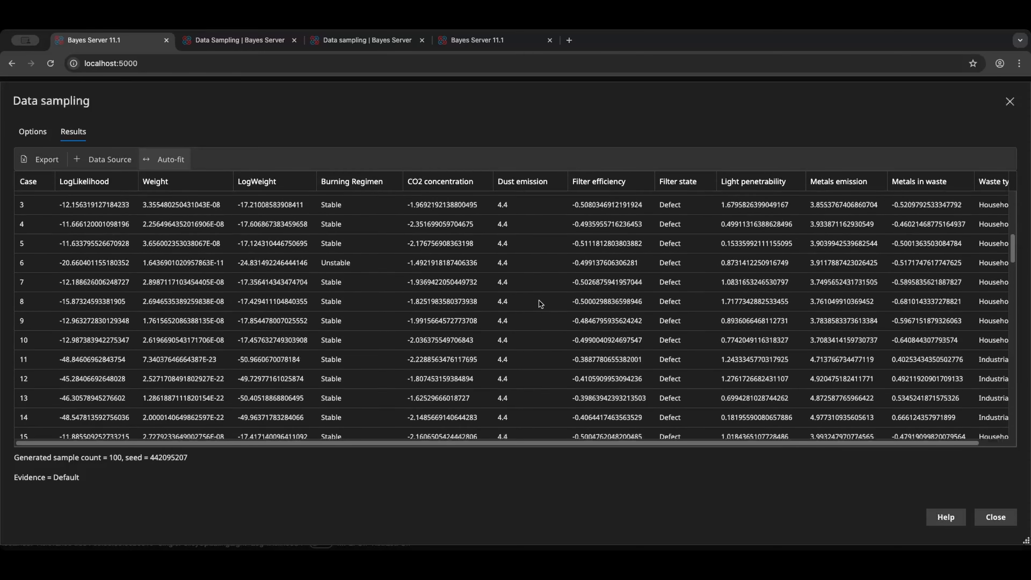
scroll(538, 300, "up", 20)
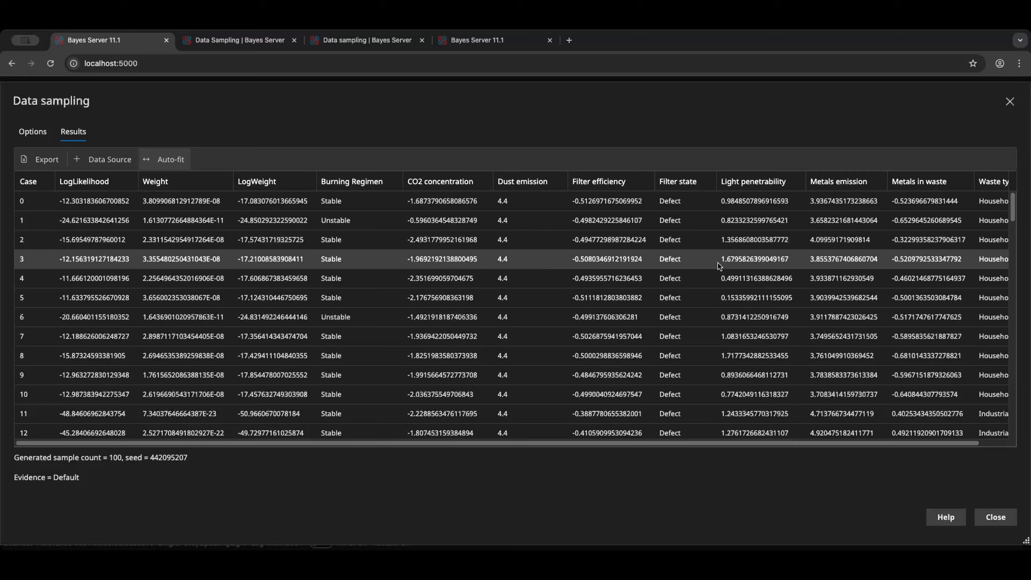
scroll(693, 355, "down", 10)
scroll(692, 355, "down", 11)
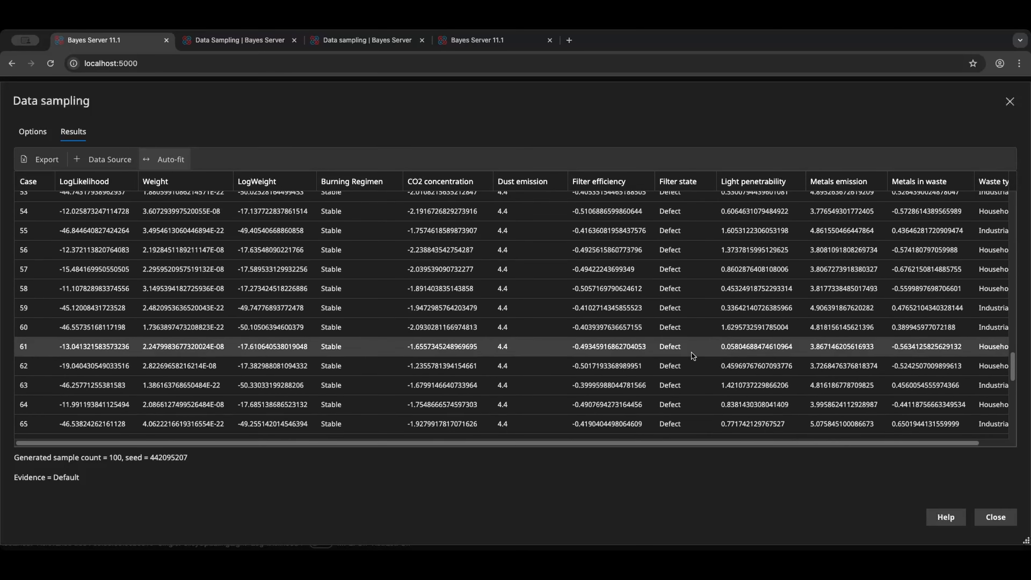
scroll(690, 352, "up", 20)
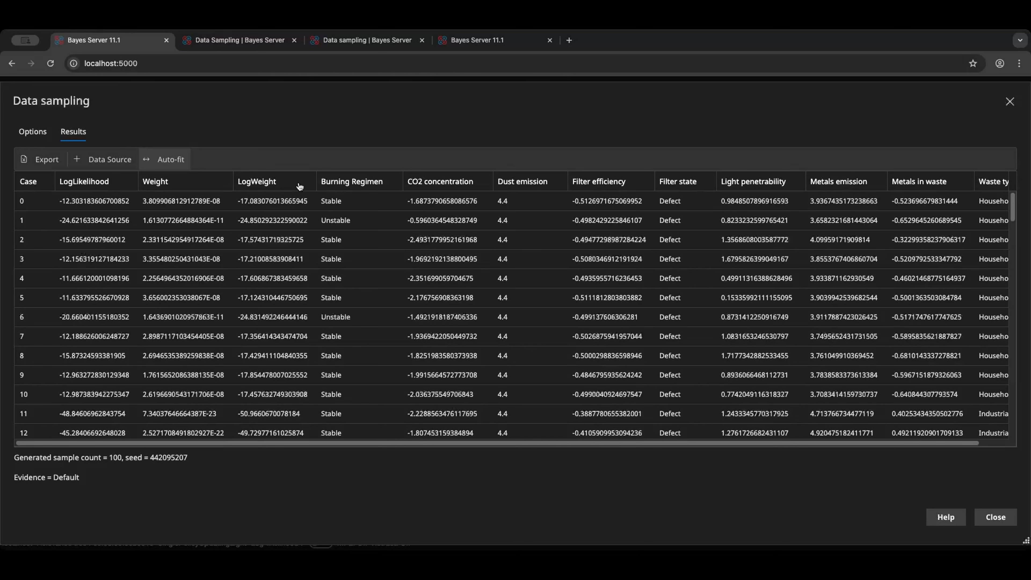
left_click(43, 133)
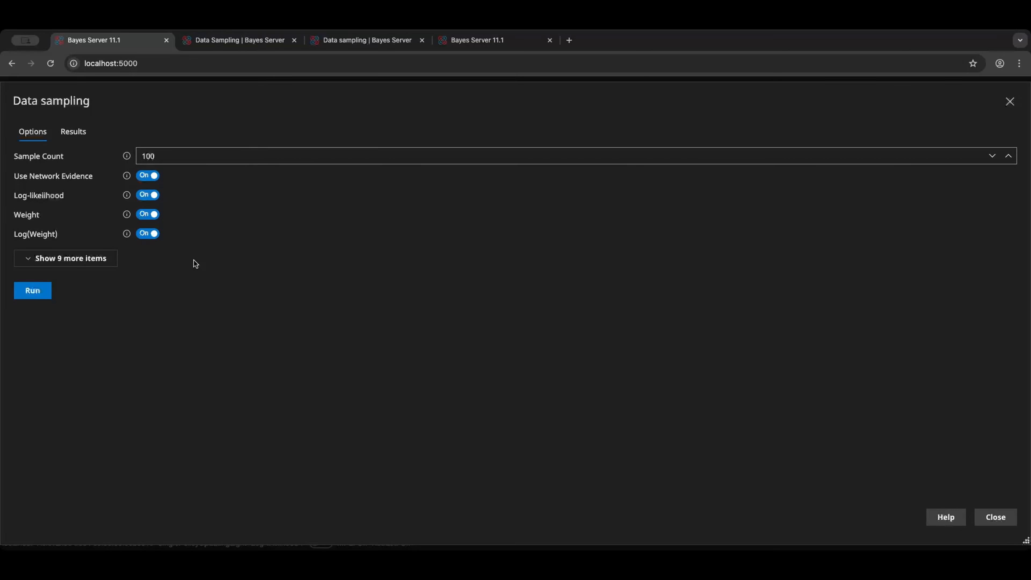
mouse_move(128, 215)
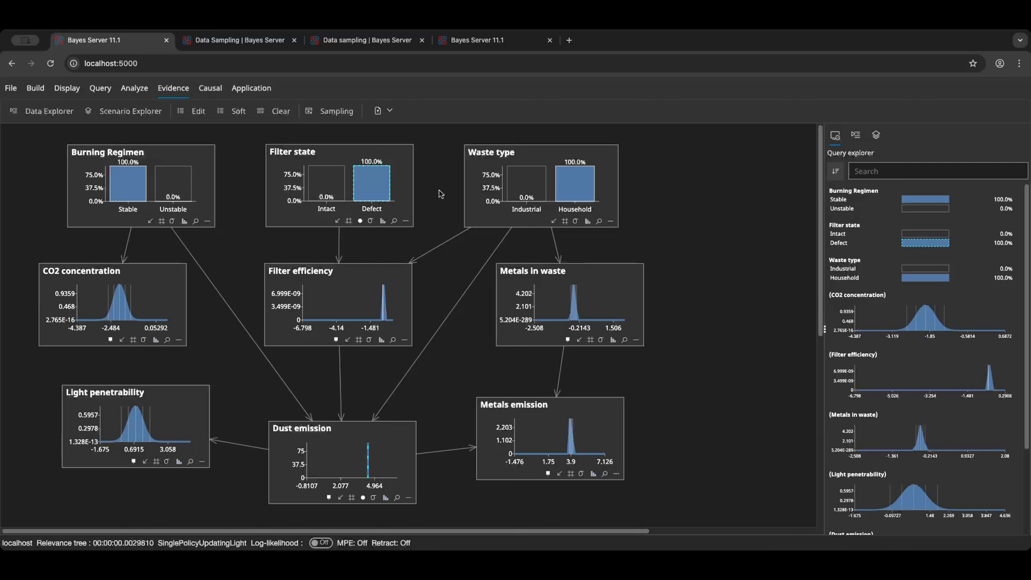
- Read how the sample weight is calculated for fixed evidence in the Data sampling documentation
left_click(365, 39)
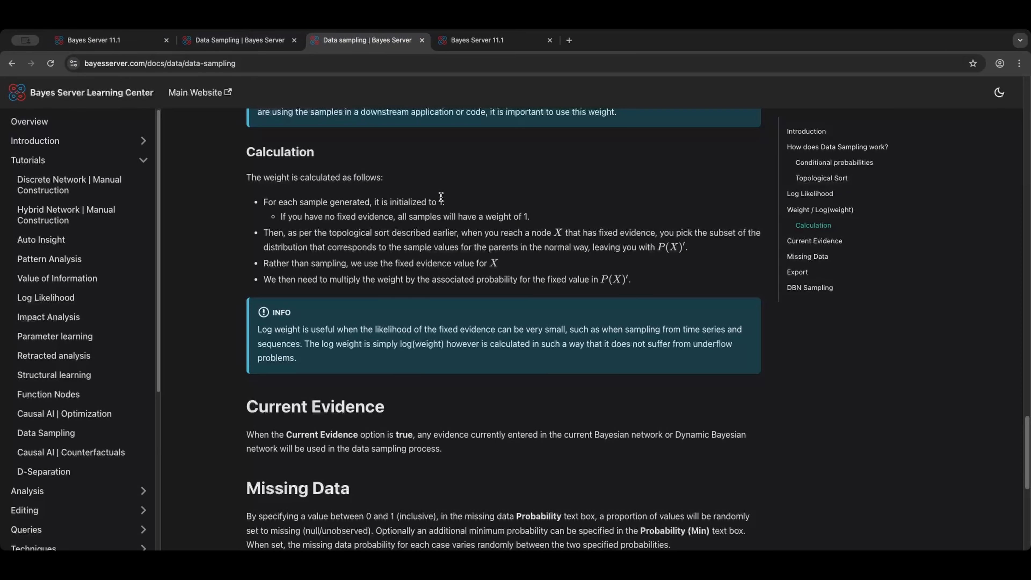
scroll(434, 188, "down", 2)
scroll(433, 186, "up", 1)
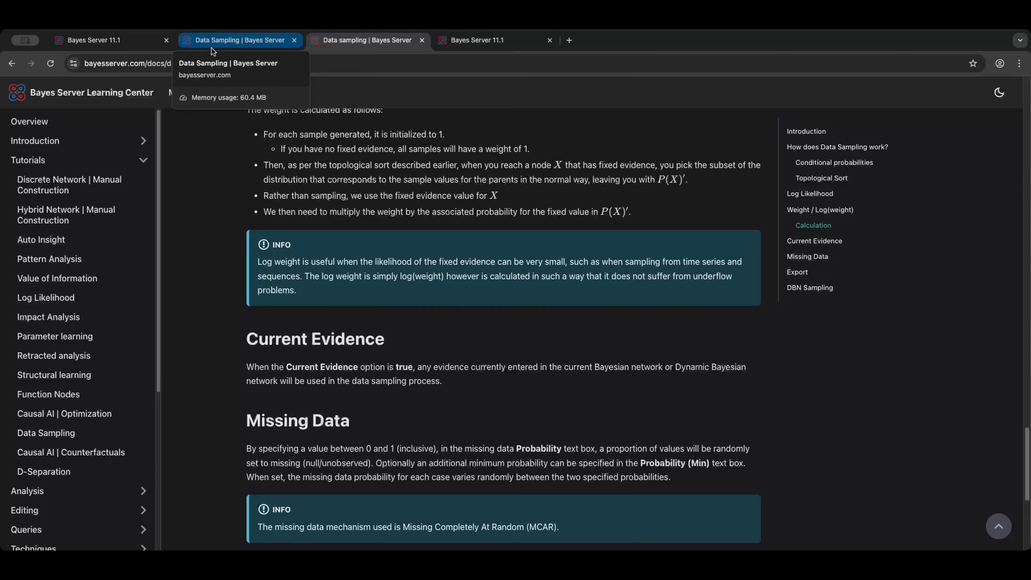
- Switch to the Asia network and set evidence on the Has Bronchitis node to True
left_click(106, 39)
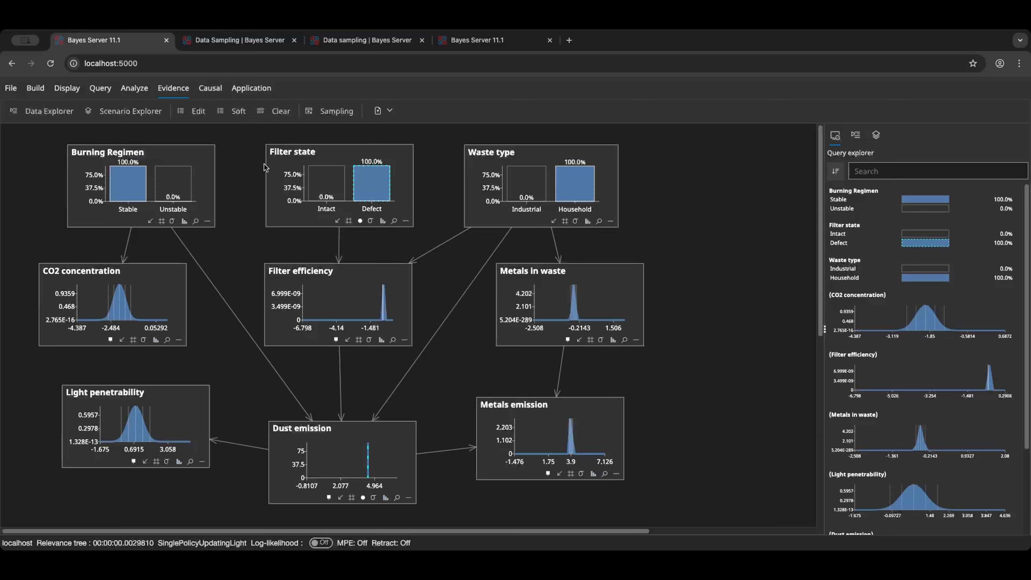
left_click(502, 44)
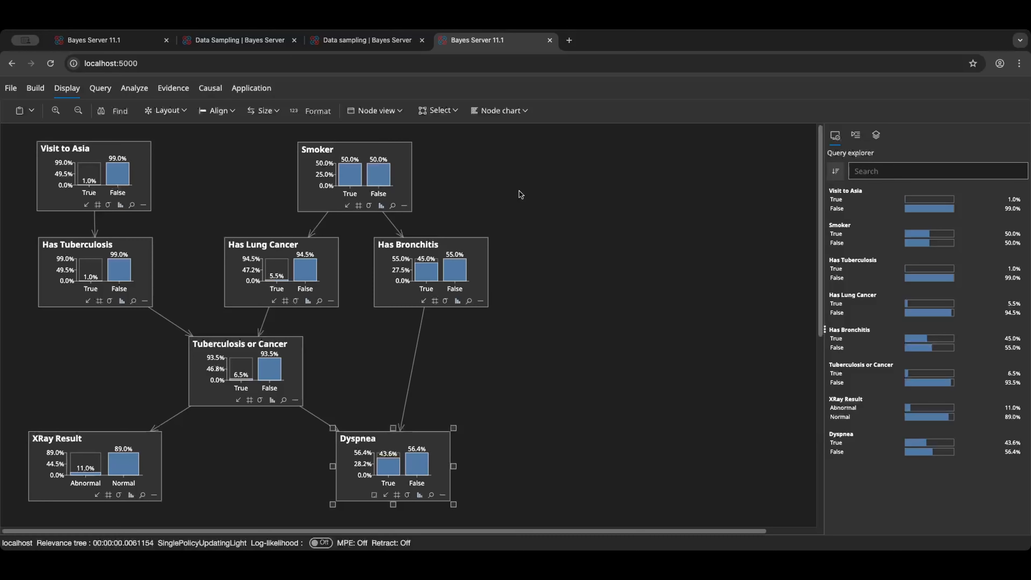
double_click(422, 275)
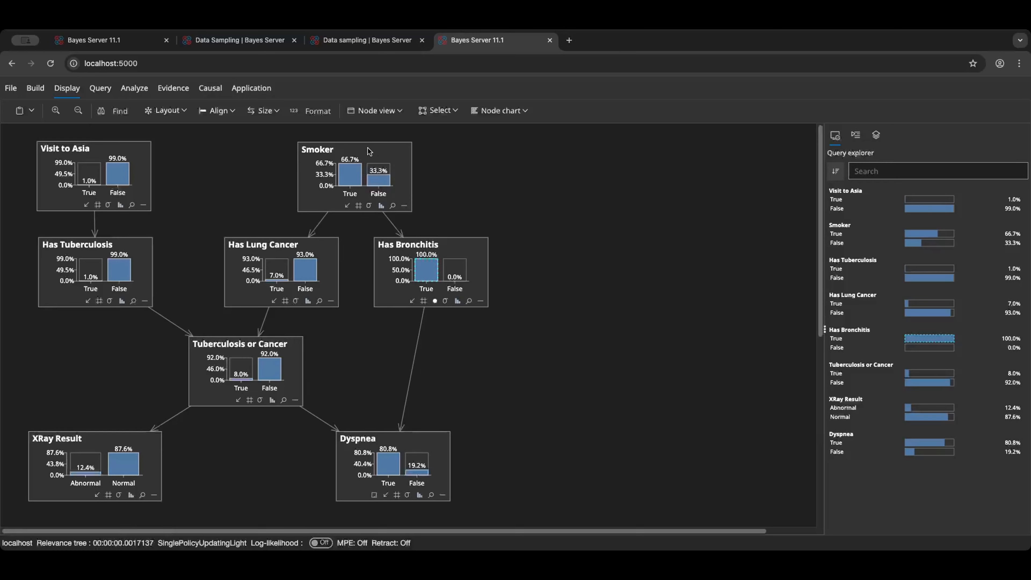
- Open the Has Bronchitis distribution with auto-fitted columns and filter it to the rows where Smoker is True
left_click(425, 300)
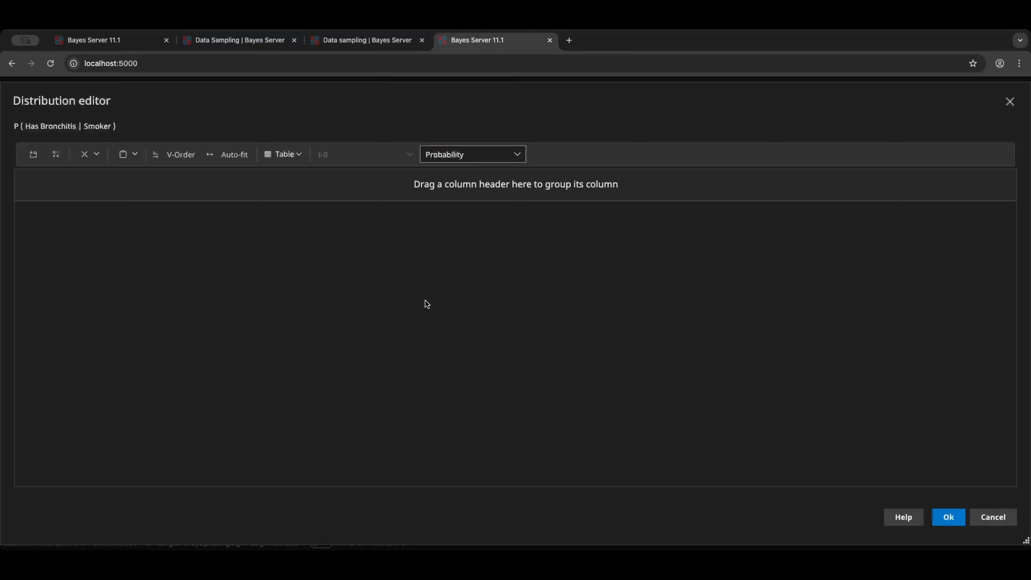
left_click(228, 155)
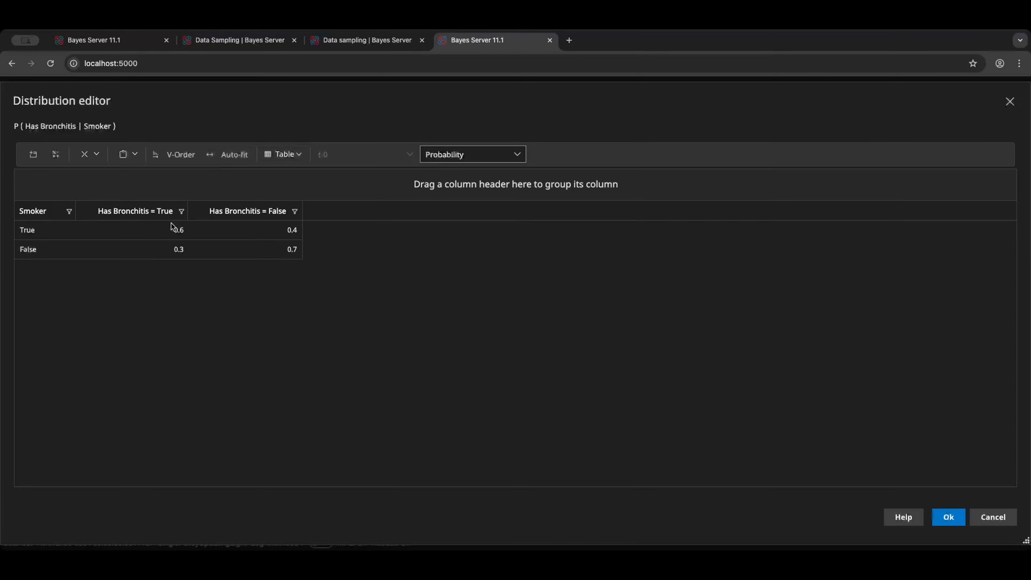
left_click(69, 212)
left_click(87, 311)
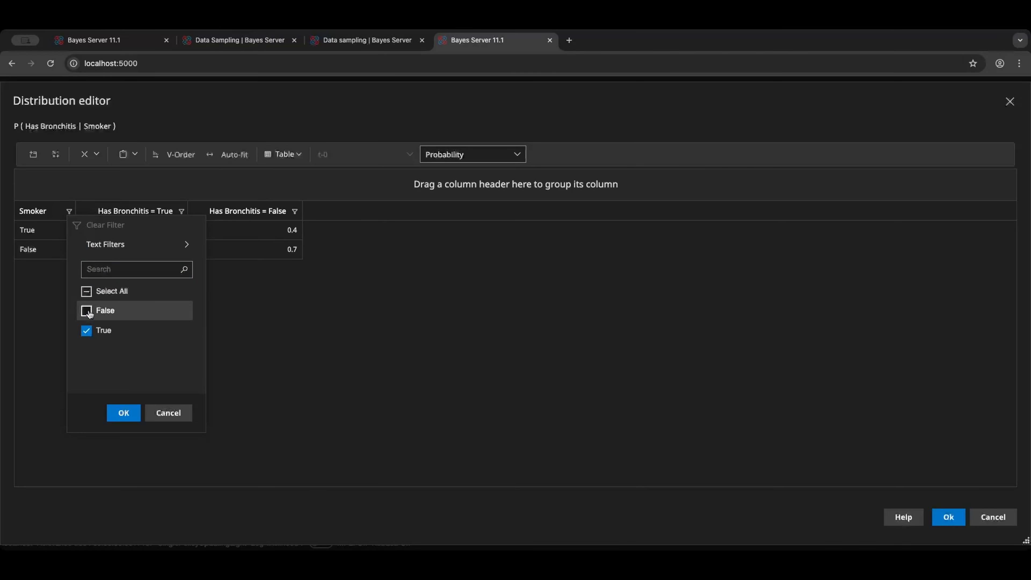
key("Return")
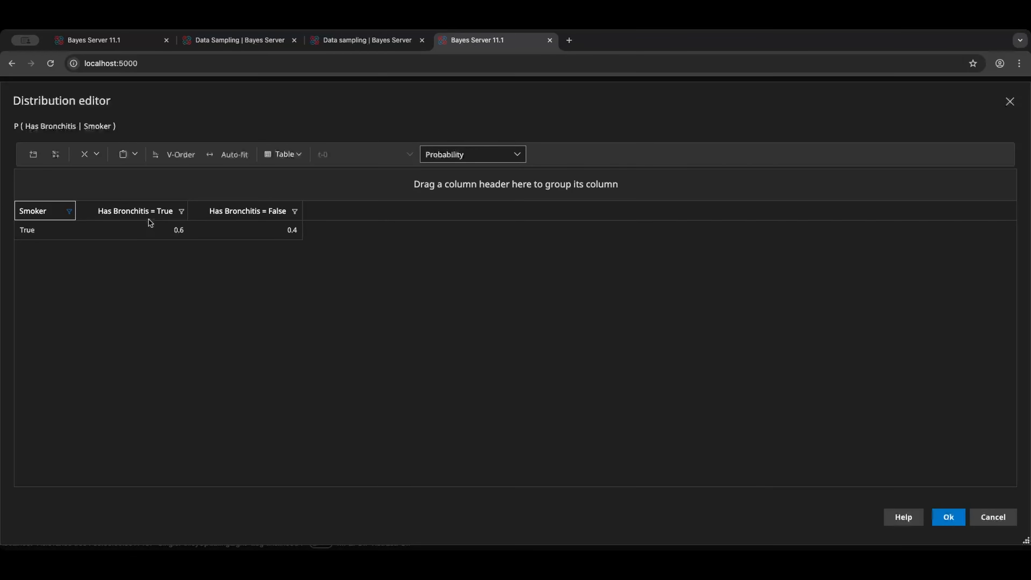